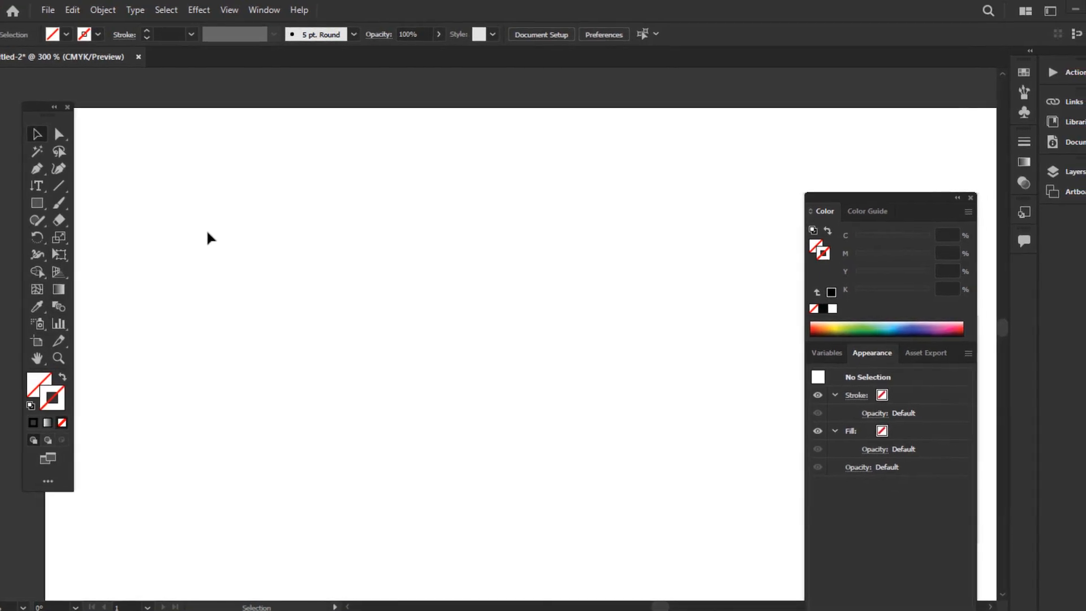
# Draw a straight horizontal path about 80 pt long near the artboard's upper-left corner with the Pen tool and deselect it
pyautogui.scroll(2, 193, 271)
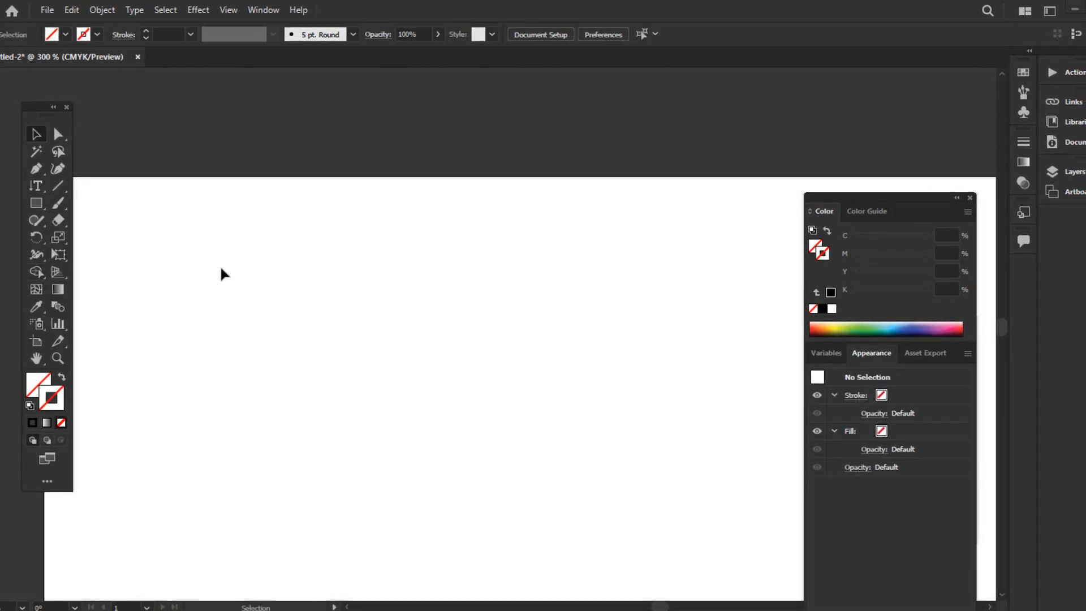
pyautogui.press('space')
pyautogui.moveTo(172, 221); pyautogui.dragTo(258, 144)
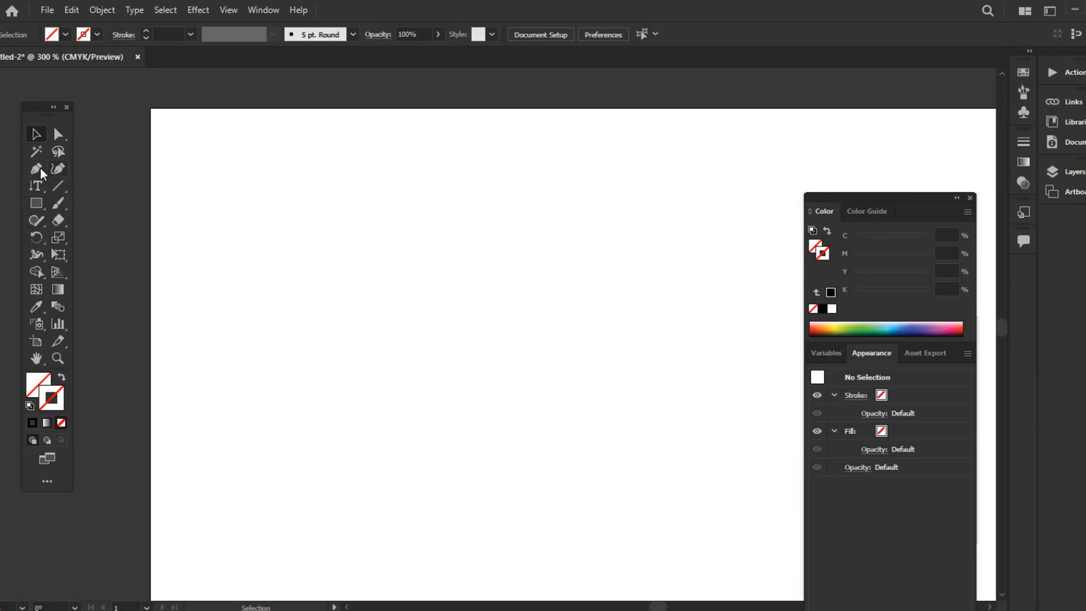
pyautogui.click(35, 168)
pyautogui.click(209, 199)
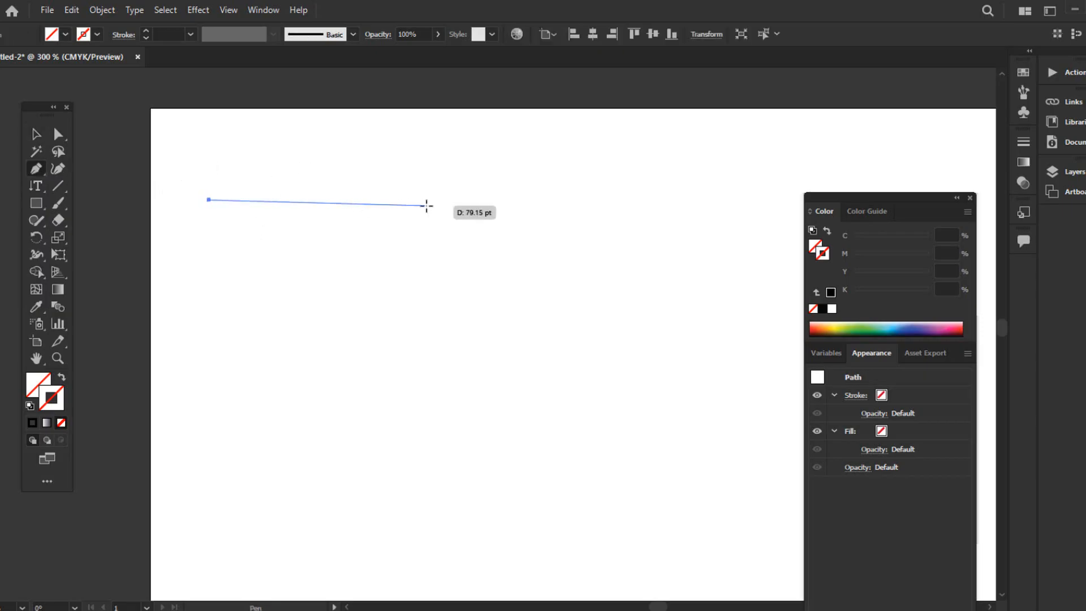
pyautogui.click(439, 199)
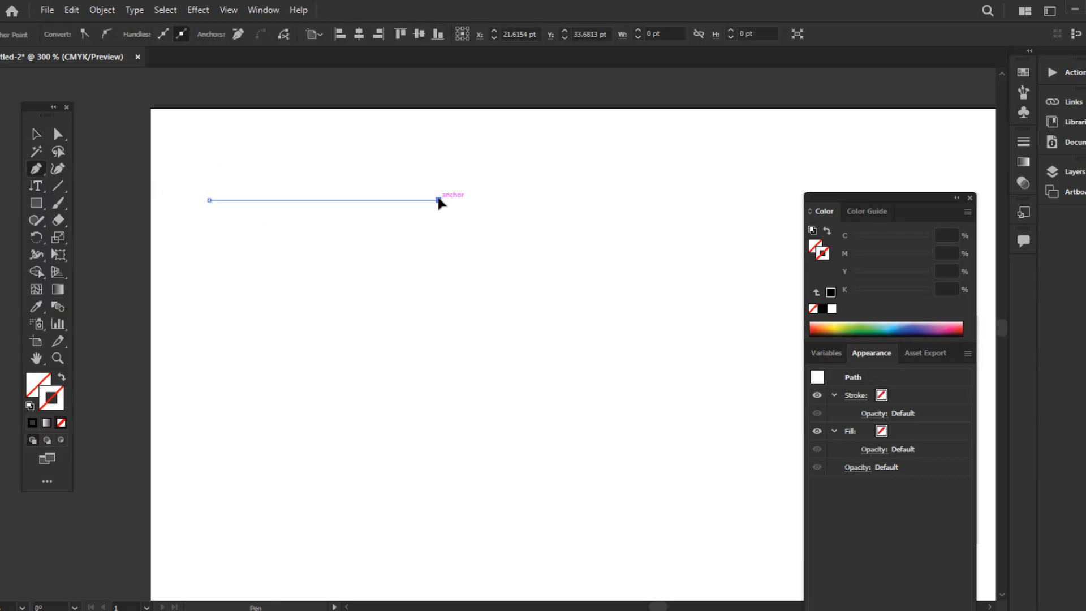
pyautogui.press('v')
pyautogui.click(177, 149)
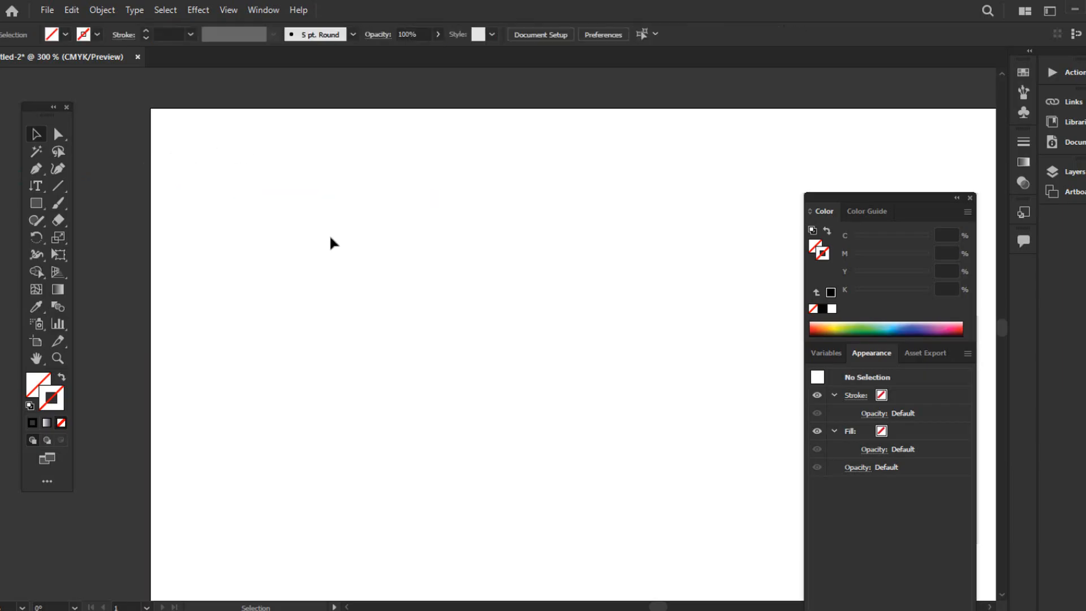
# Select and deselect the path repeatedly to examine how it looks without a fill or stroke
pyautogui.click(383, 205)
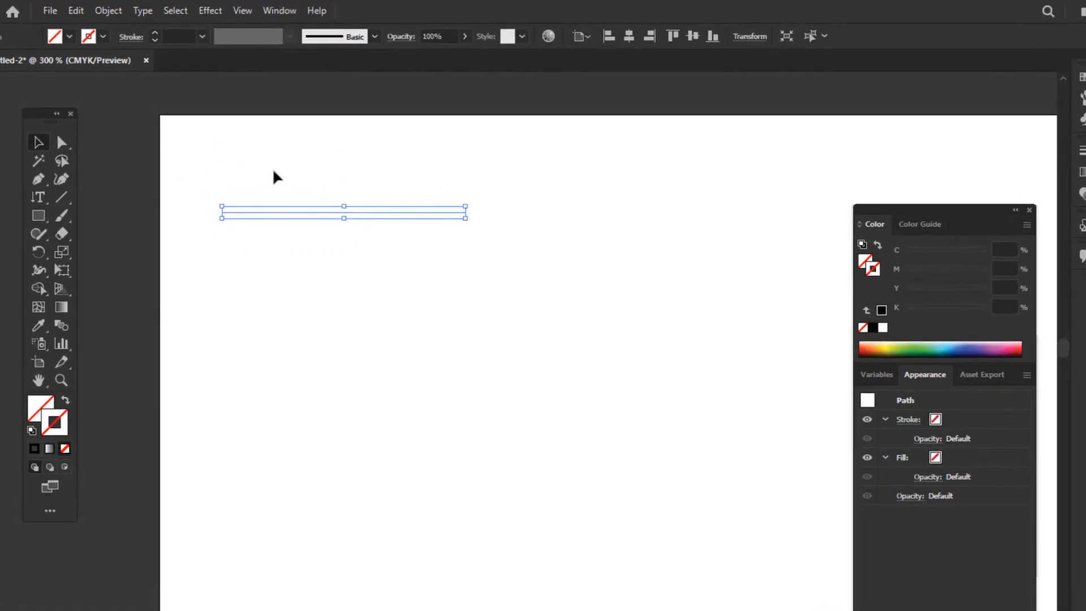
pyautogui.click(235, 135)
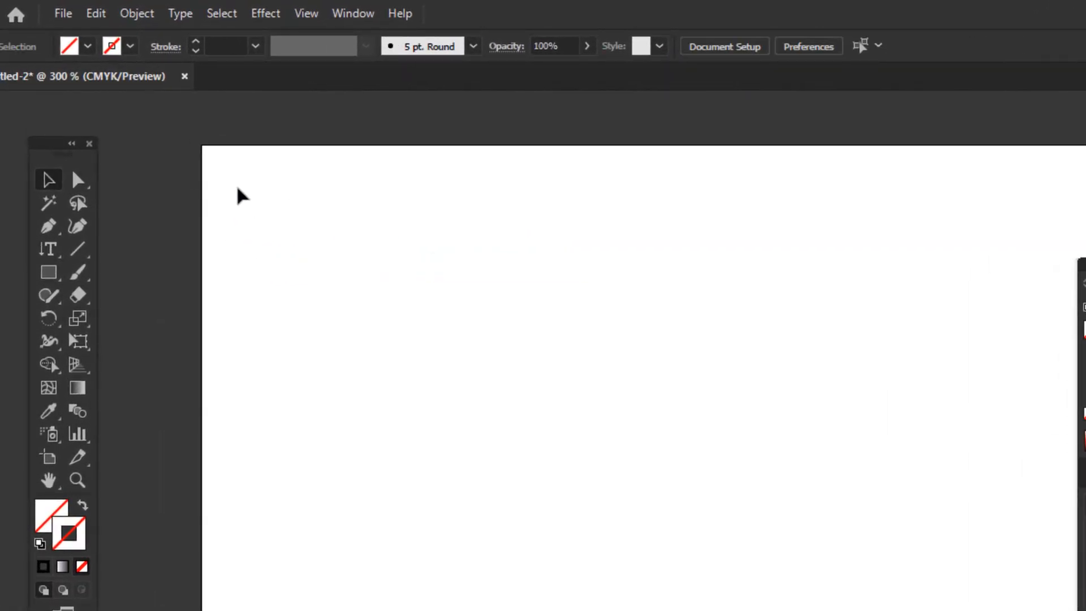
pyautogui.moveTo(272, 212); pyautogui.dragTo(458, 282)
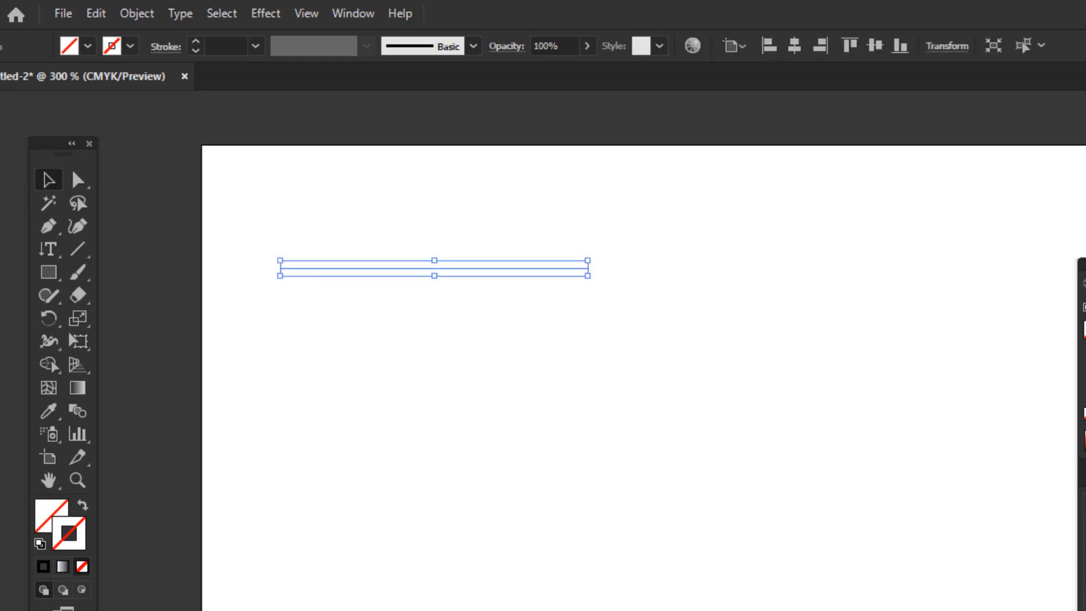
pyautogui.click(367, 373)
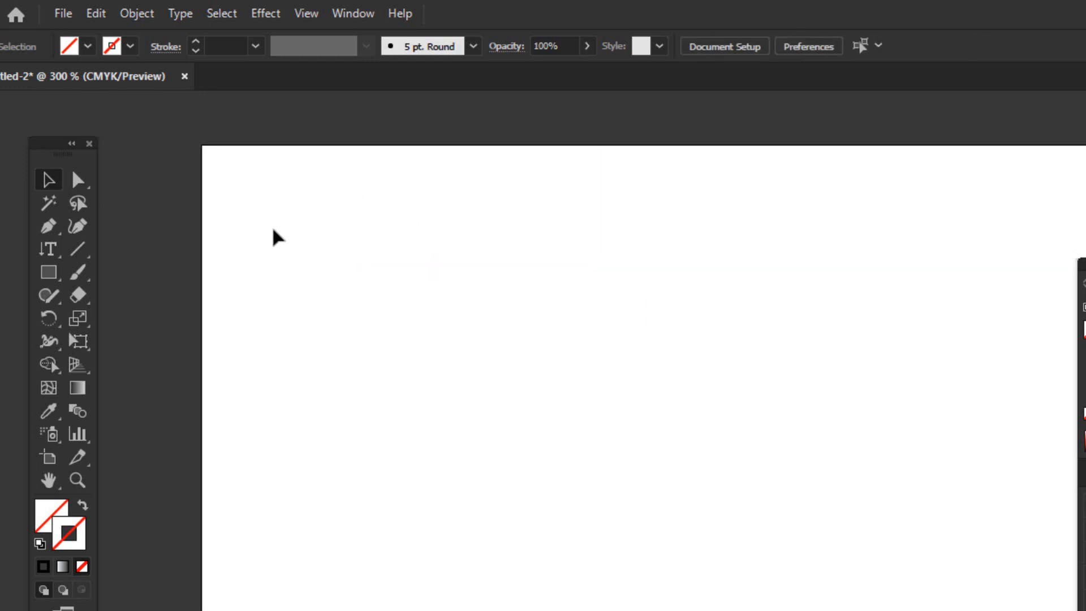
pyautogui.moveTo(272, 229); pyautogui.dragTo(578, 308)
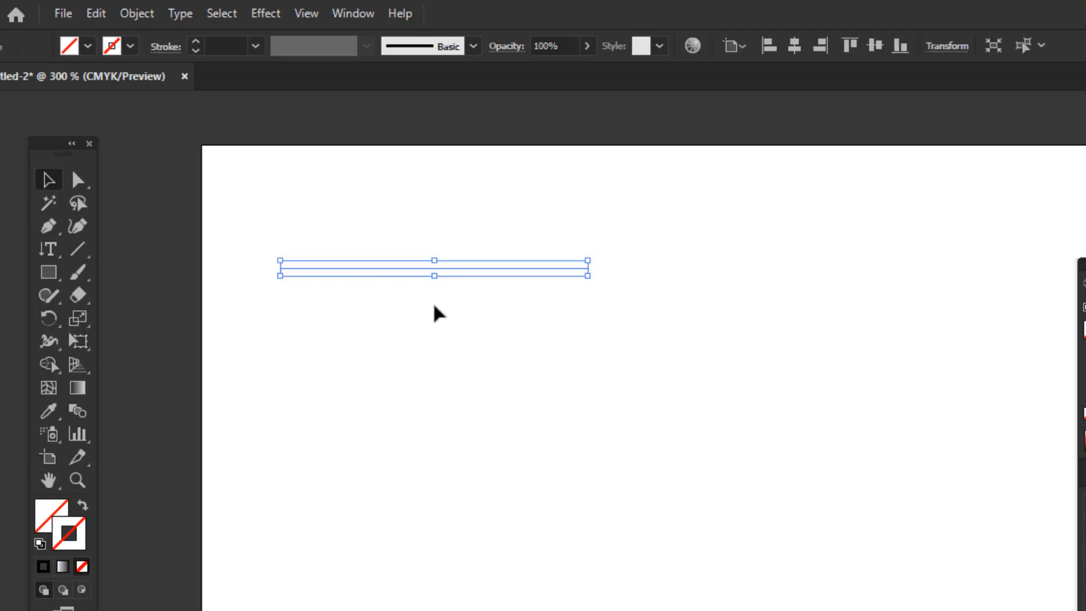
pyautogui.click(318, 209)
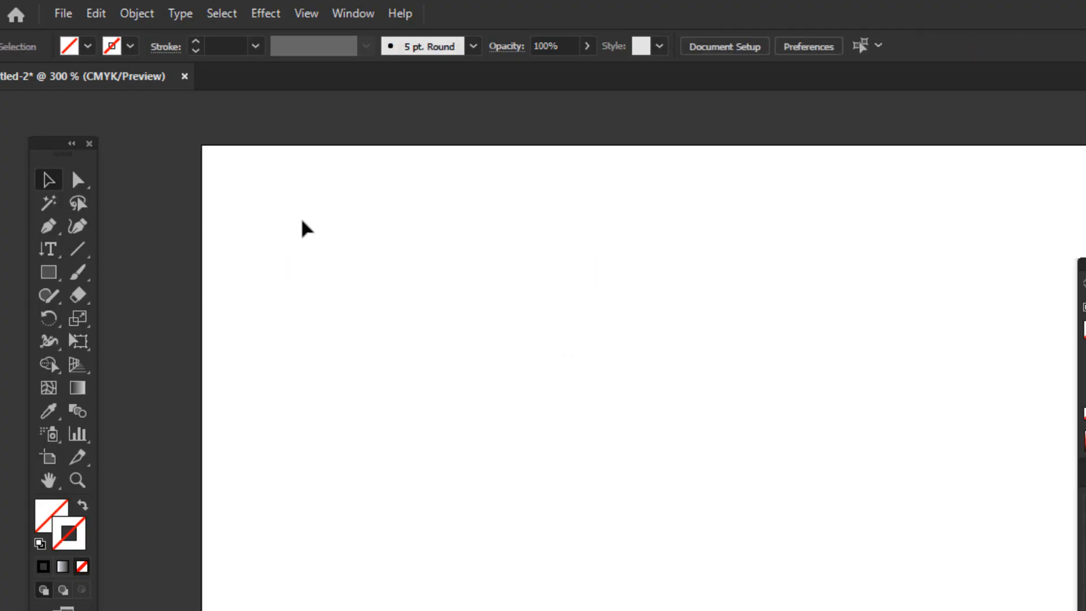
pyautogui.moveTo(302, 222); pyautogui.dragTo(514, 393)
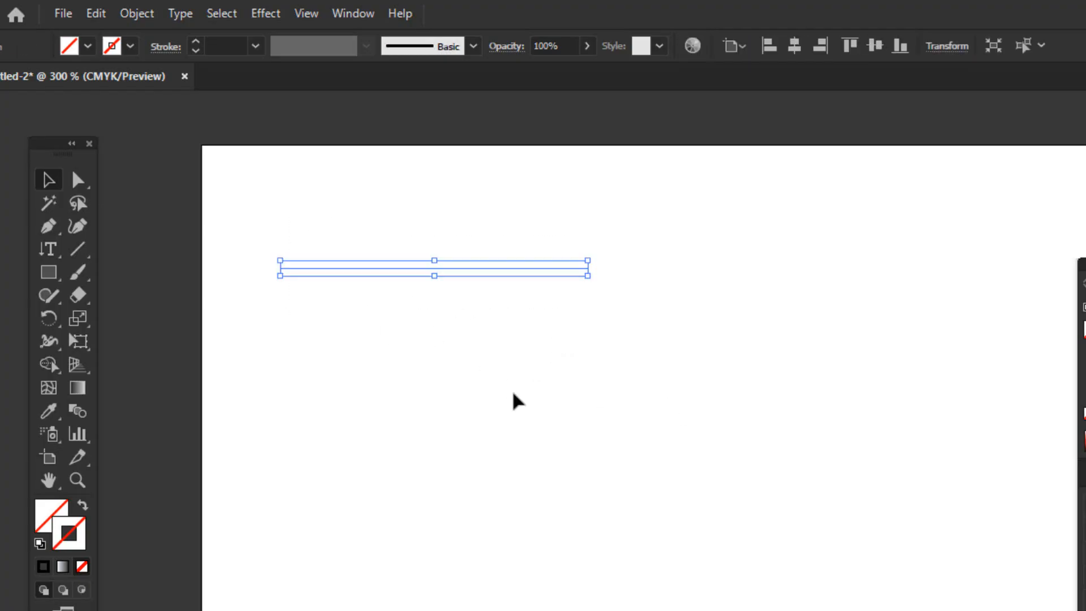
pyautogui.click(237, 343)
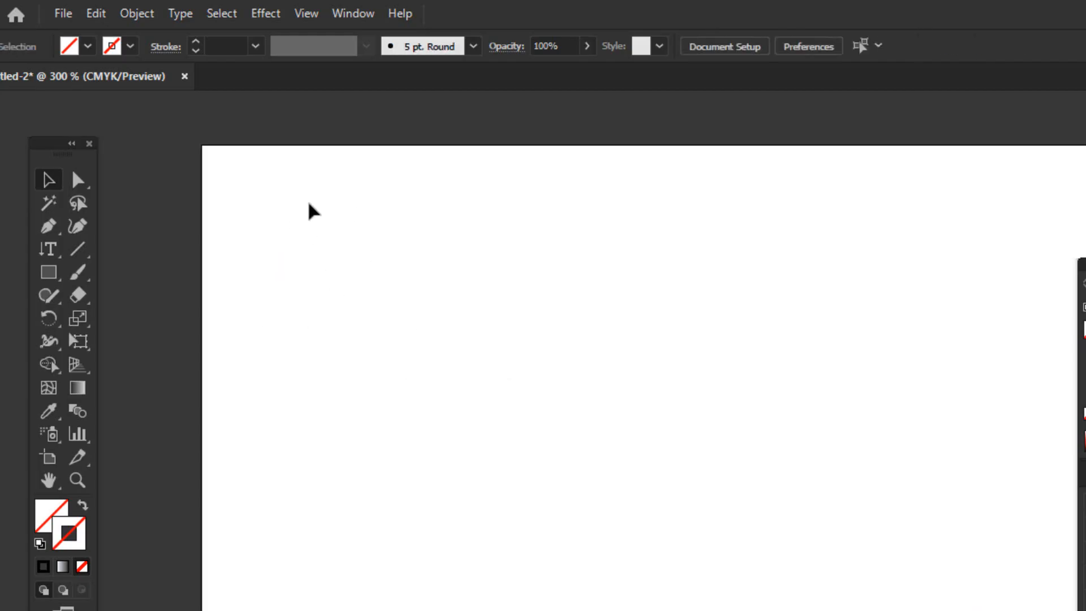
# Select the invisible path, give it a solid black stroke, and deselect it
pyautogui.moveTo(305, 212); pyautogui.dragTo(460, 342)
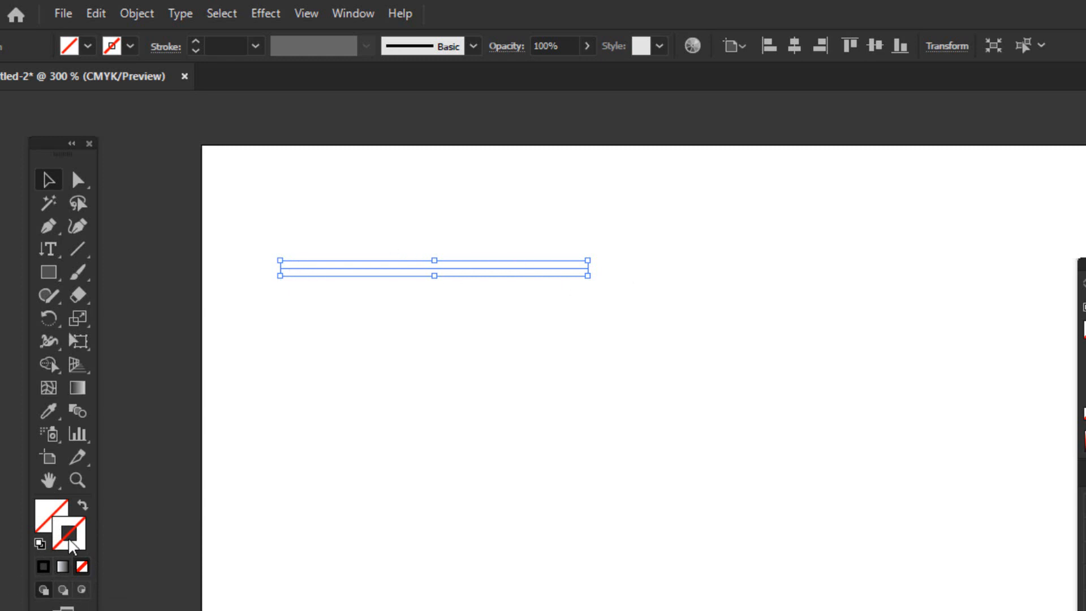
pyautogui.click(42, 563)
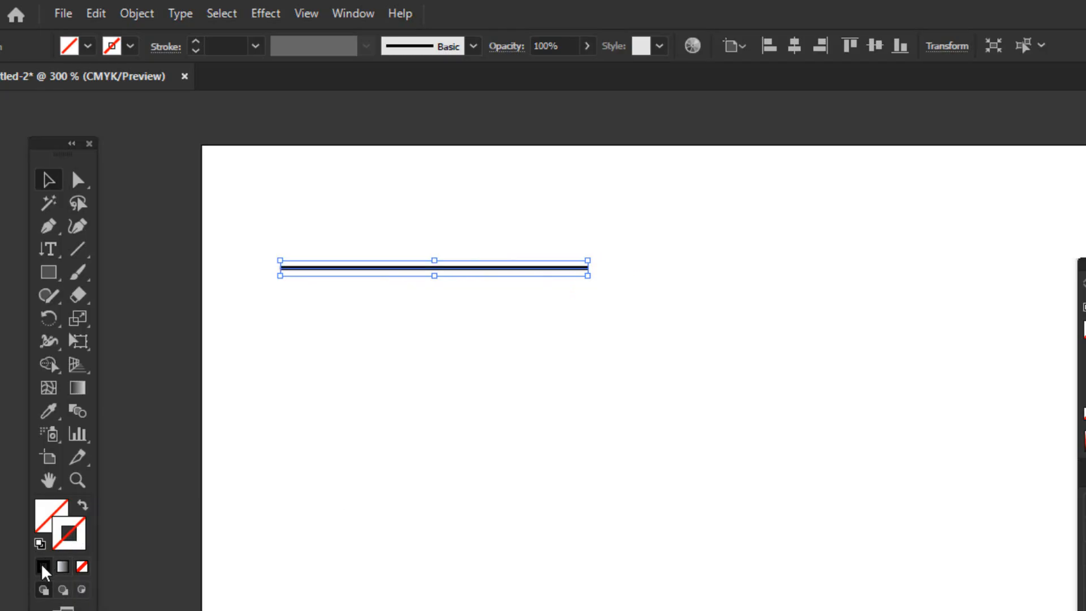
pyautogui.click(332, 366)
# Select the black line, try other stroke swatches, and recolor its stroke medium blue
pyautogui.moveTo(360, 220); pyautogui.dragTo(443, 312)
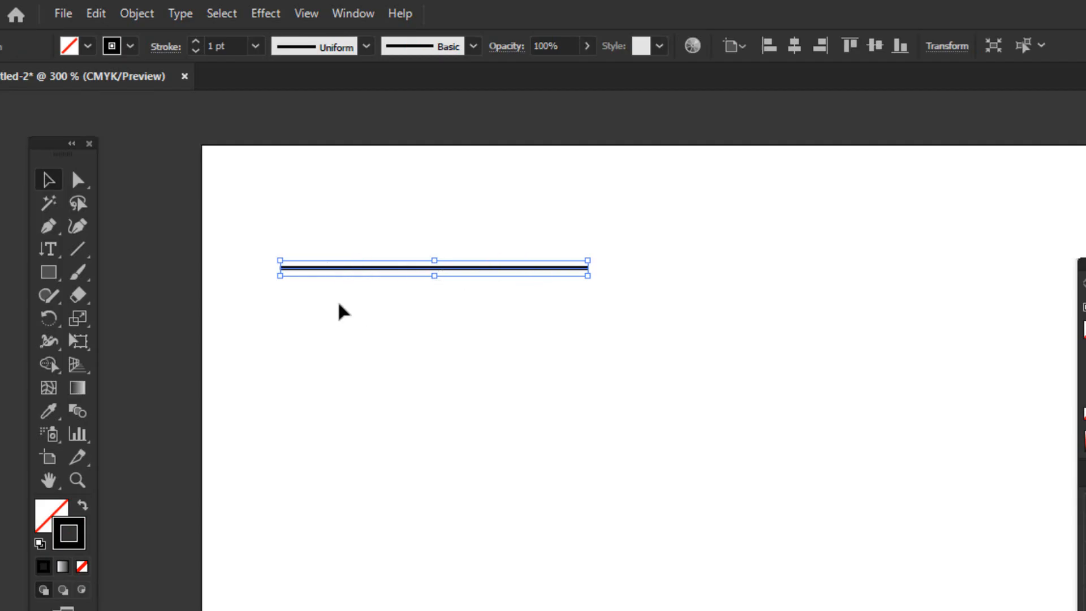
pyautogui.click(131, 46)
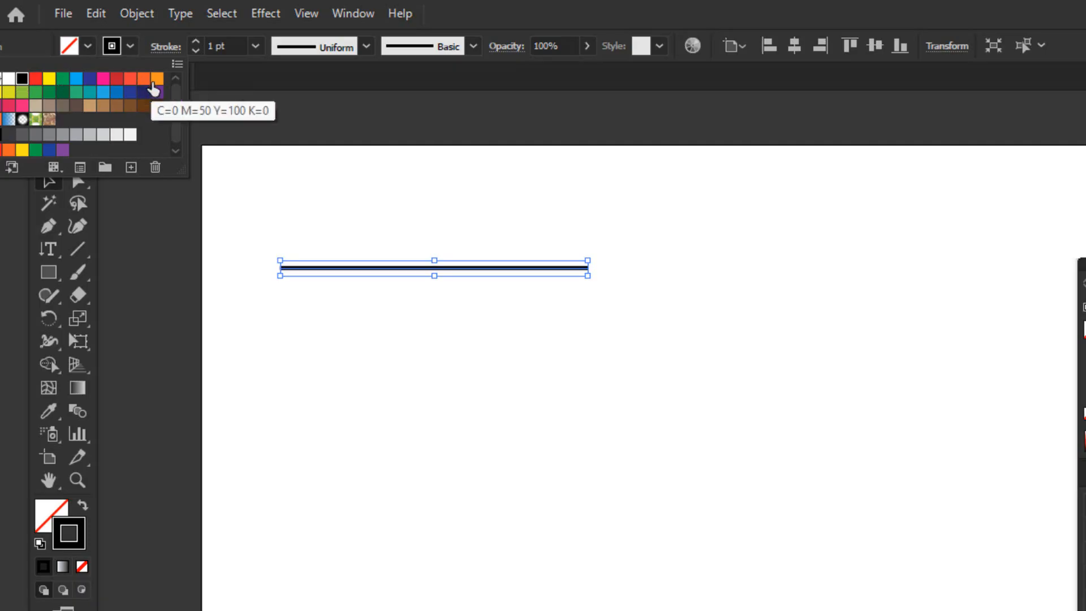
pyautogui.click(116, 80)
pyautogui.click(130, 92)
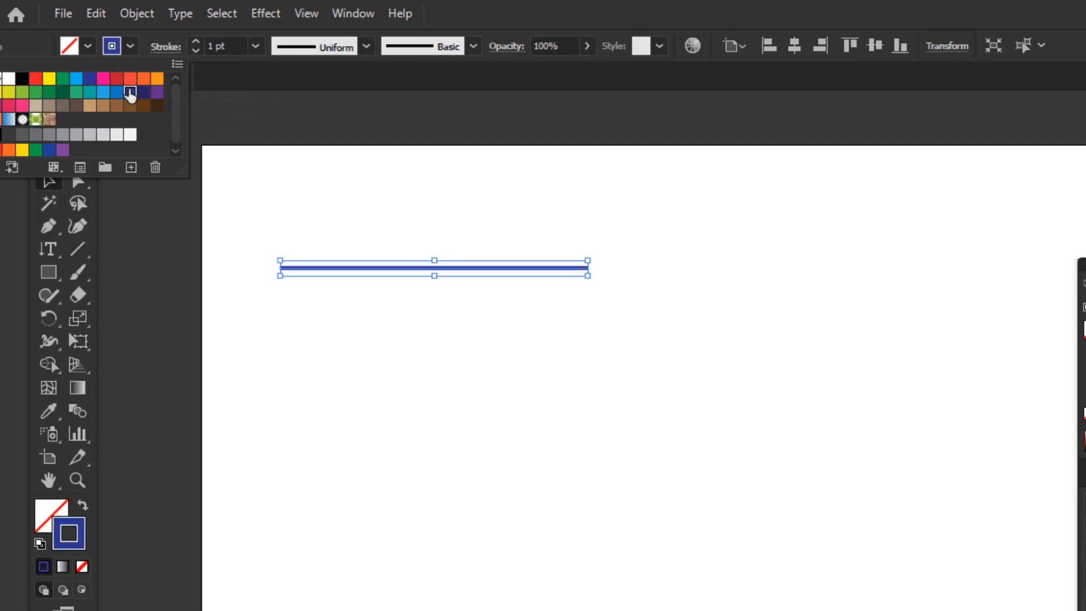
pyautogui.click(117, 92)
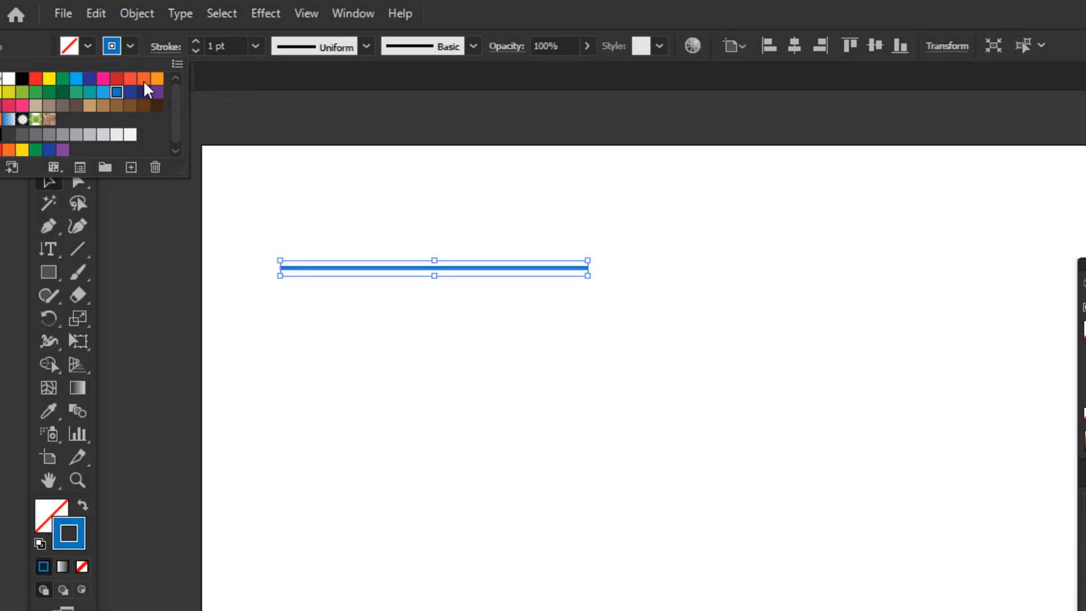
pyautogui.click(214, 95)
# Select the blue line and thicken its stroke to 12 pt
pyautogui.moveTo(311, 192); pyautogui.dragTo(401, 272)
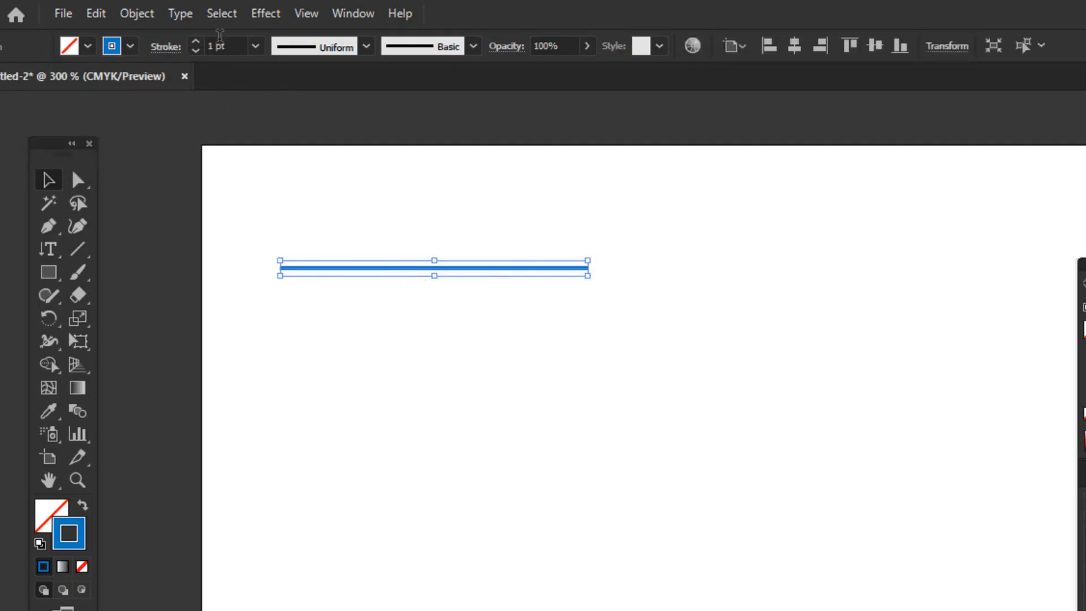
pyautogui.click(196, 41)
pyautogui.click(196, 41)
pyautogui.click(195, 41)
pyautogui.click(196, 40)
pyautogui.click(196, 40)
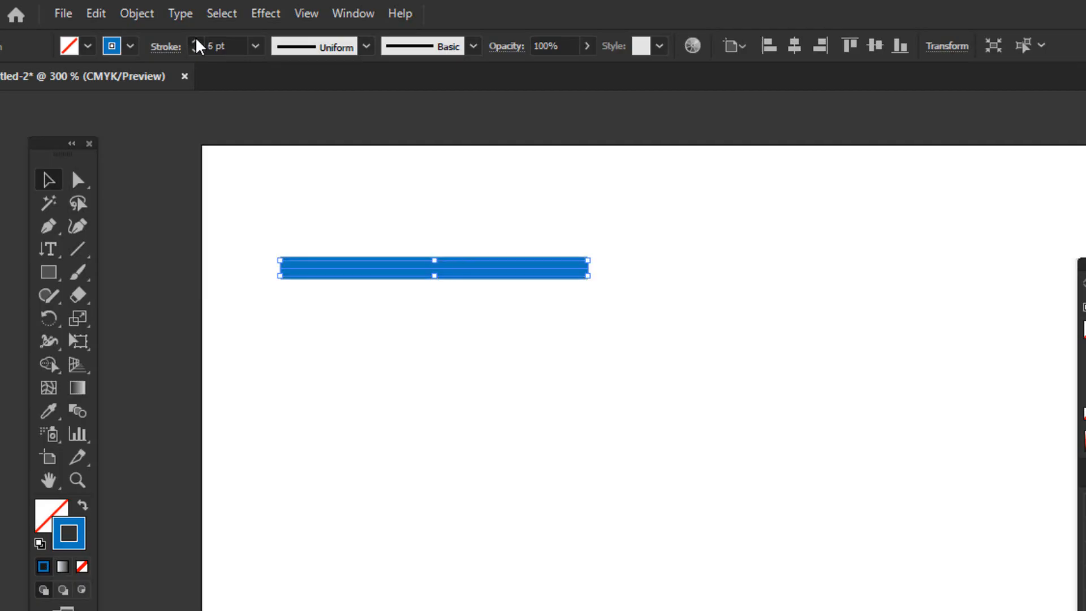
pyautogui.click(196, 40)
pyautogui.click(195, 41)
pyautogui.click(195, 40)
pyautogui.click(196, 41)
pyautogui.click(196, 40)
pyautogui.click(196, 41)
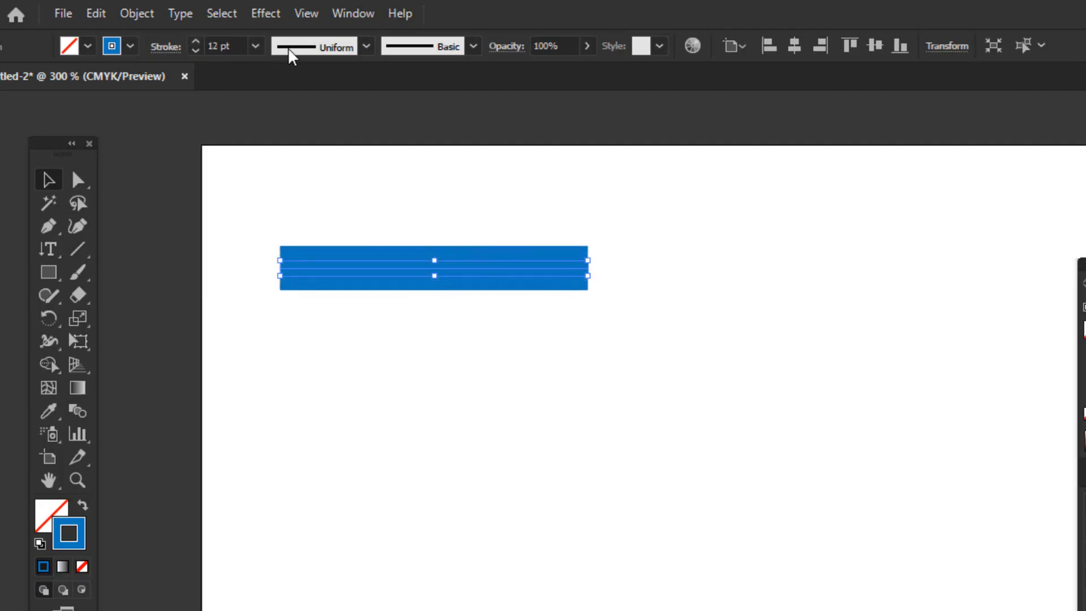
# Switch the line's stroke weight to the 0.75 pt preset and adjust it up to 4 pt
pyautogui.click(255, 46)
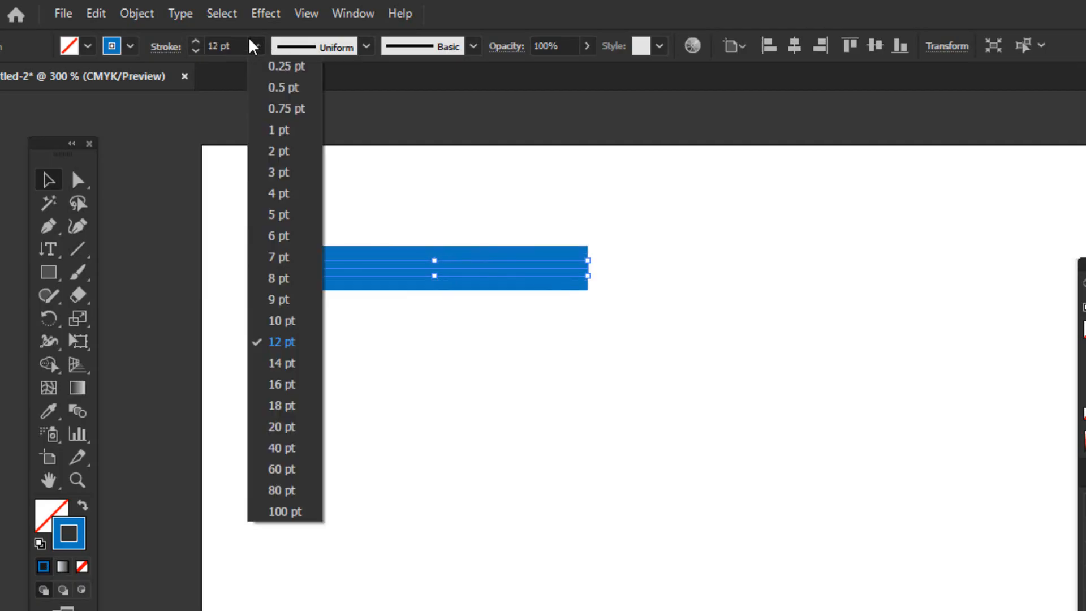
pyautogui.click(287, 110)
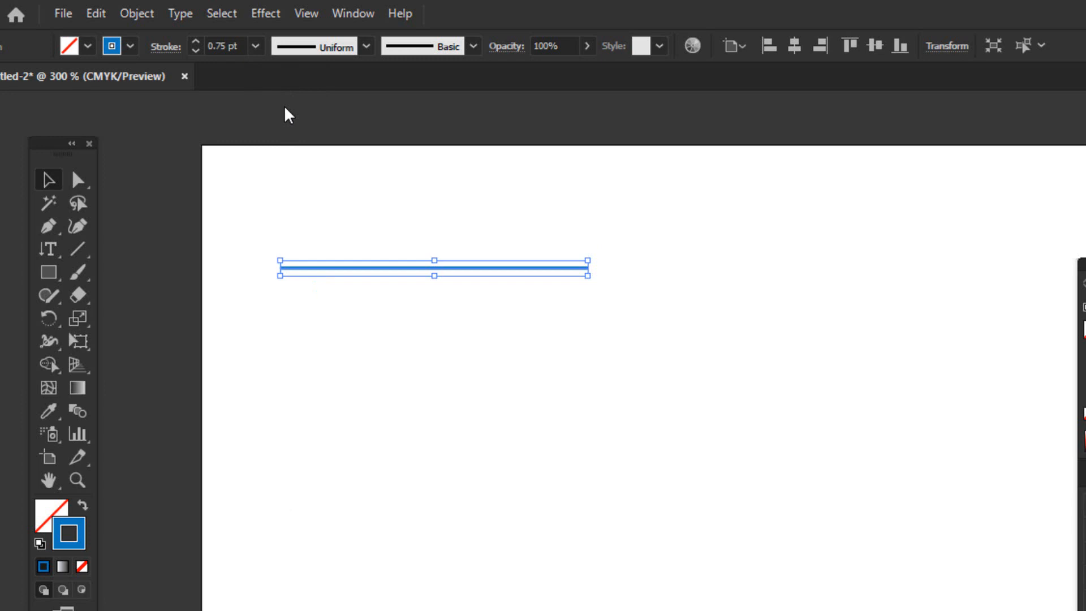
pyautogui.click(194, 42)
pyautogui.click(193, 42)
pyautogui.click(193, 42)
pyautogui.click(193, 42)
pyautogui.click(194, 42)
pyautogui.click(193, 42)
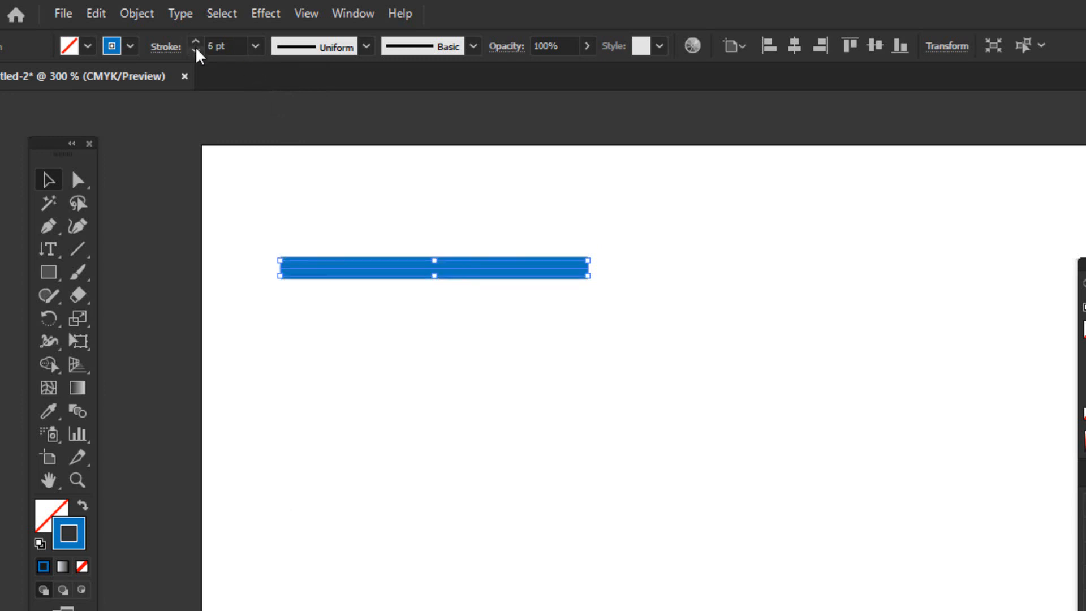
pyautogui.click(196, 50)
pyautogui.click(196, 50)
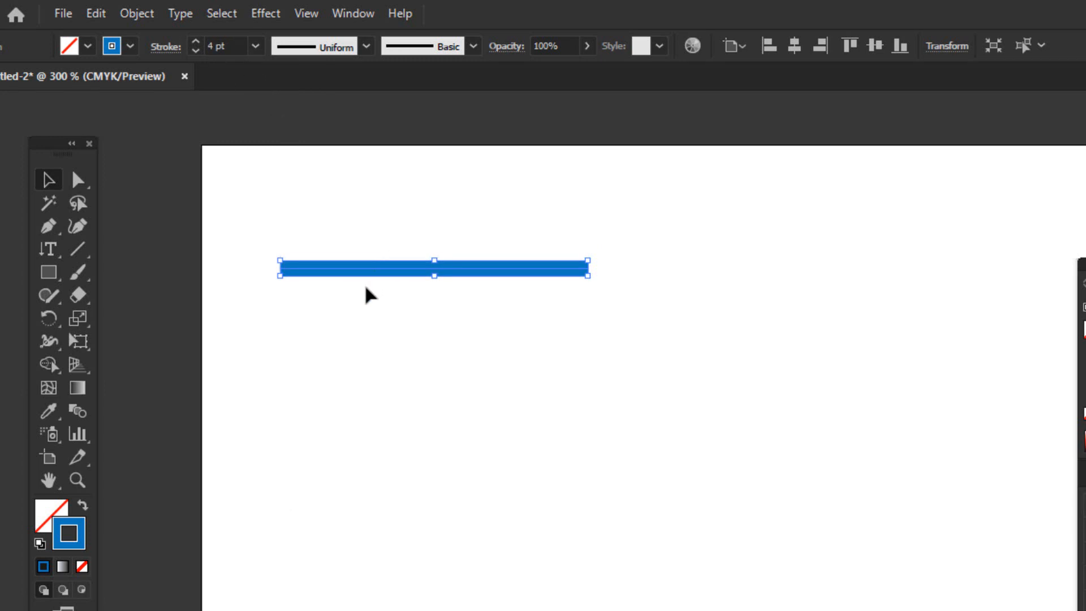
# Examine the thickened blue stroke and the path running through its center at high magnification
pyautogui.press('p')
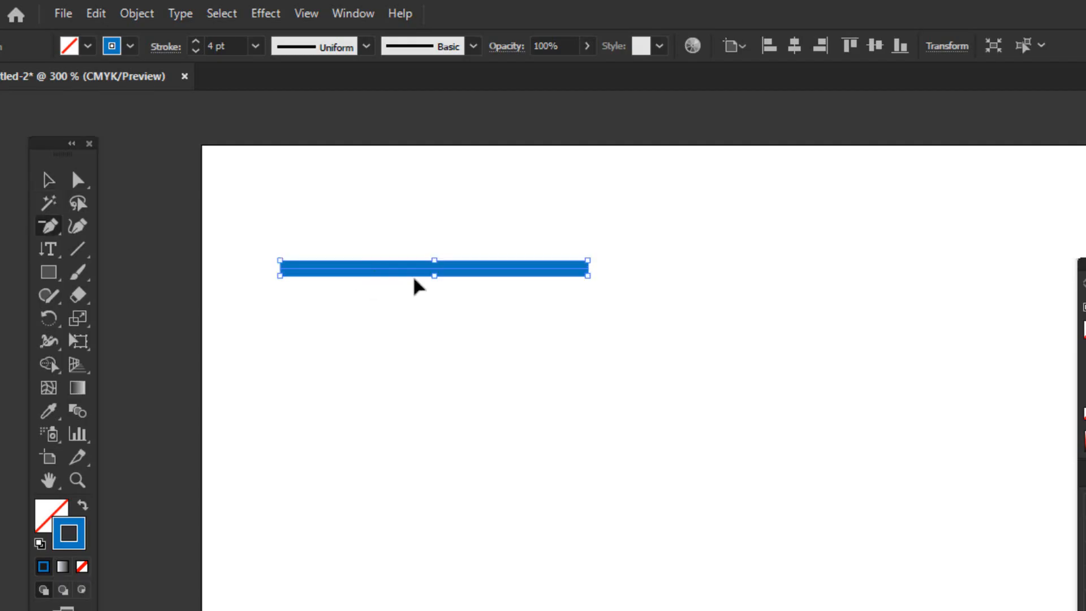
pyautogui.hotkey('ctrl', '=')
pyautogui.hotkey('ctrl', '=')
pyautogui.hotkey('ctrl', '=')
pyautogui.hotkey('ctrl', '=')
pyautogui.hotkey('ctrl', '=')
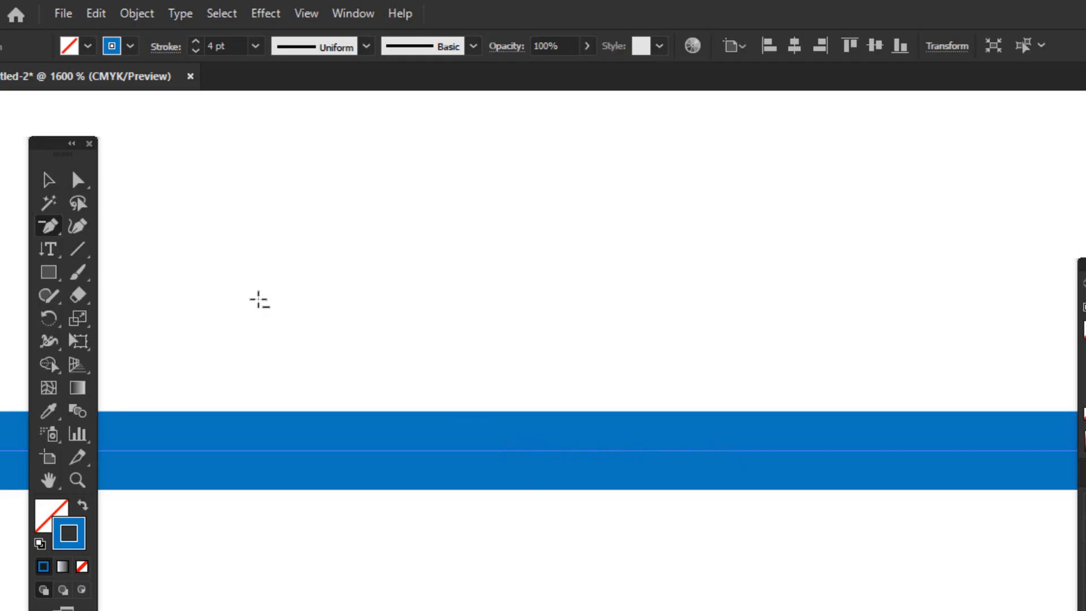
pyautogui.press('v')
pyautogui.hotkey('ctrl', '-')
pyautogui.hotkey('ctrl', '-')
pyautogui.hotkey('ctrl', '-')
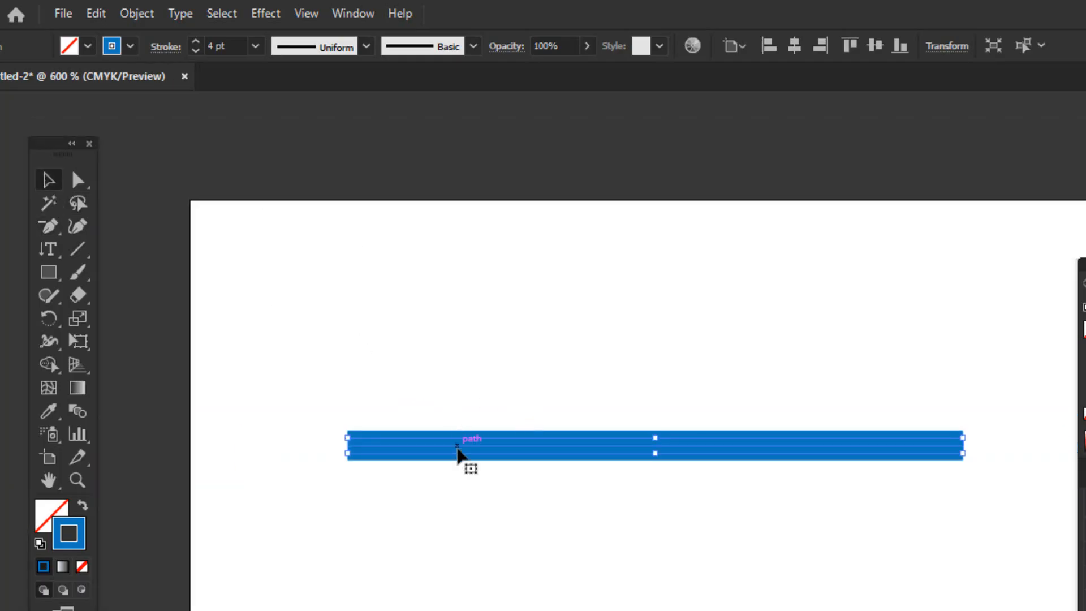
# Move the blue line up and left, closer to the artboard's upper-left corner, and deselect it
pyautogui.moveTo(460, 453); pyautogui.dragTo(396, 323)
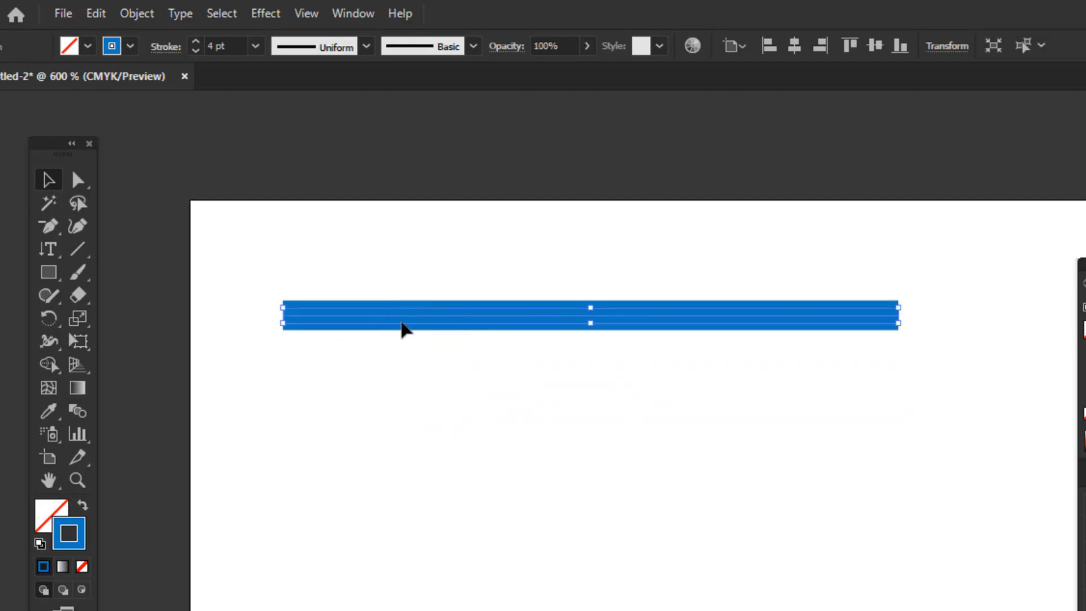
pyautogui.scroll(-2, 449, 344)
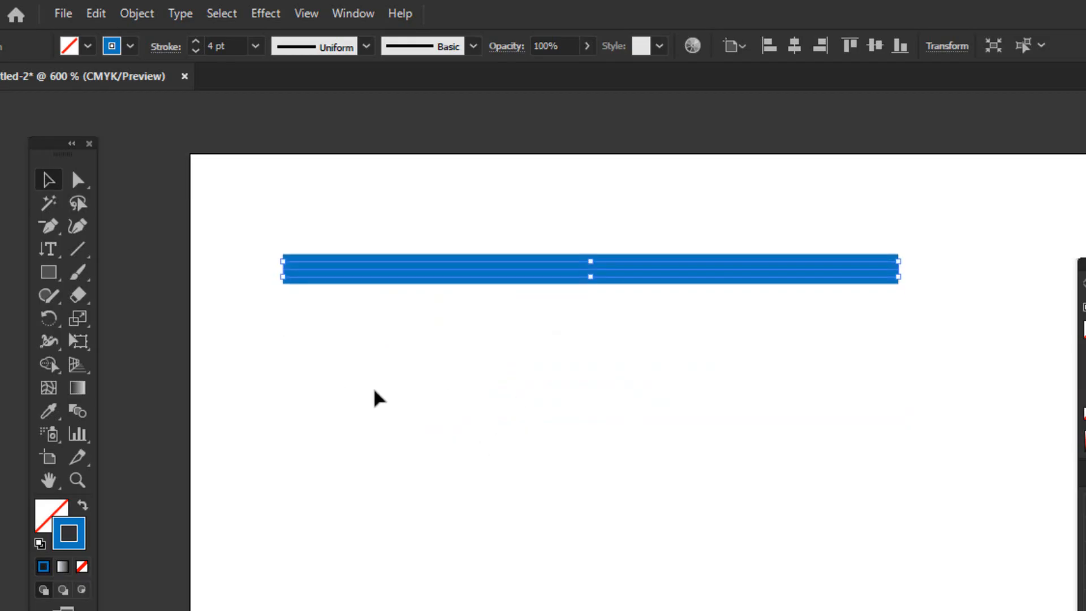
pyautogui.click(356, 374)
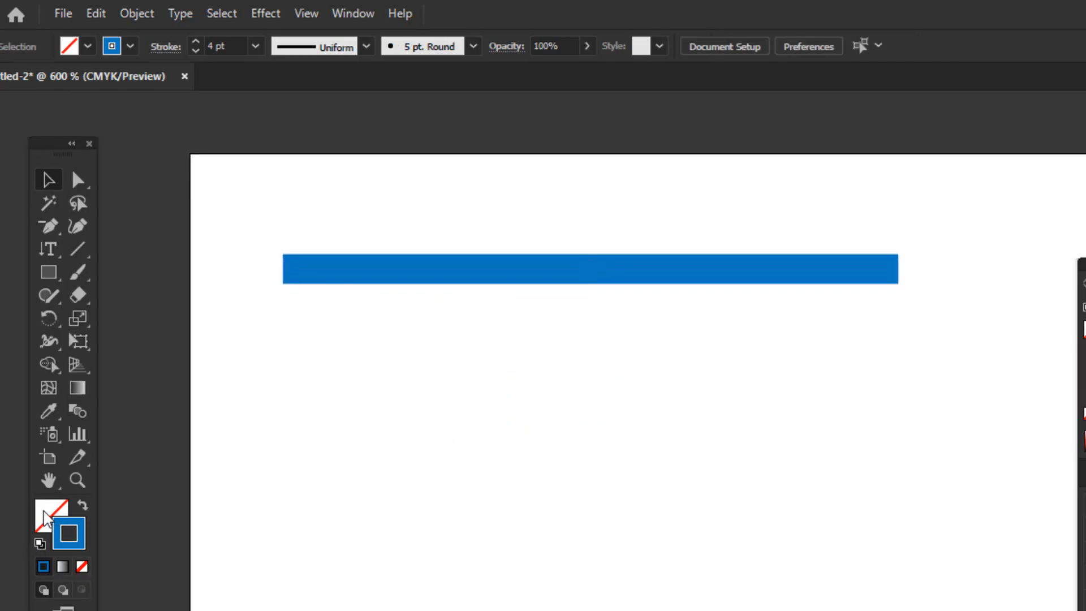
# Apply a solid blue fill to the line, matching its stroke color, and deselect it
pyautogui.click(47, 516)
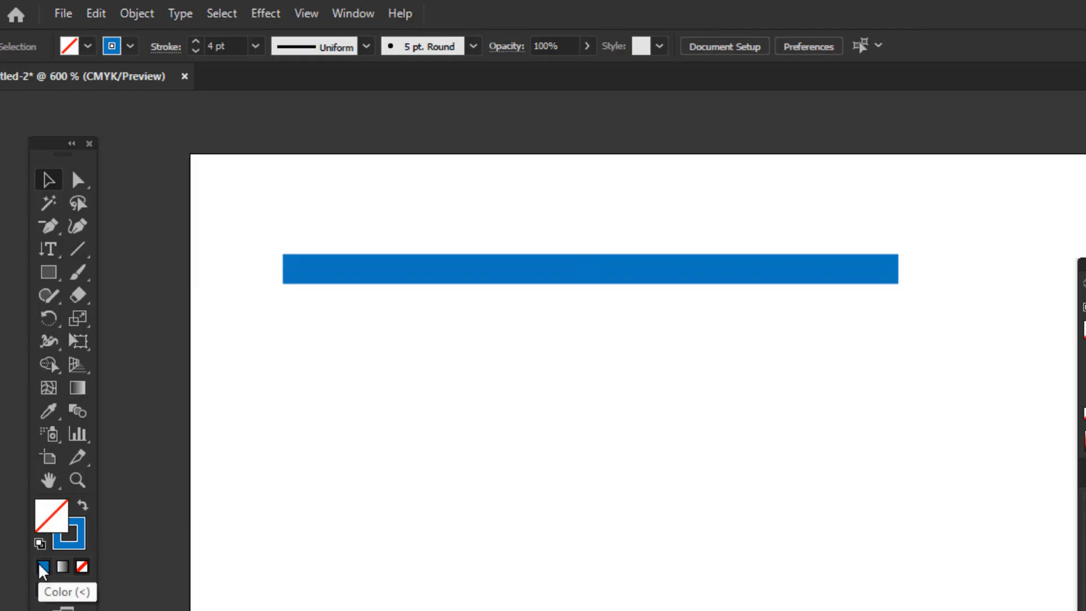
pyautogui.click(348, 275)
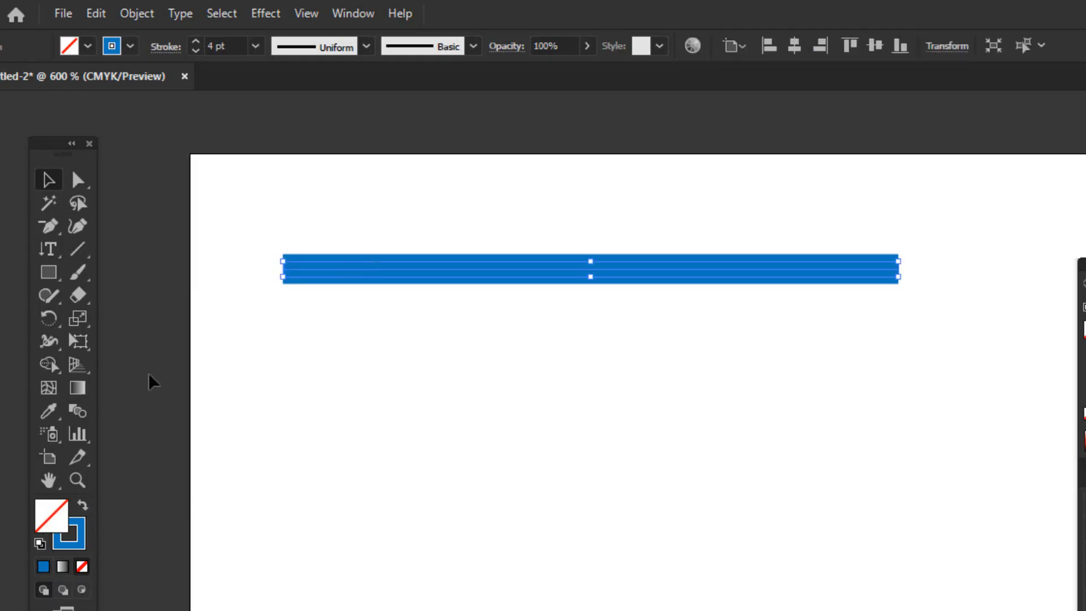
pyautogui.click(44, 566)
pyautogui.click(412, 342)
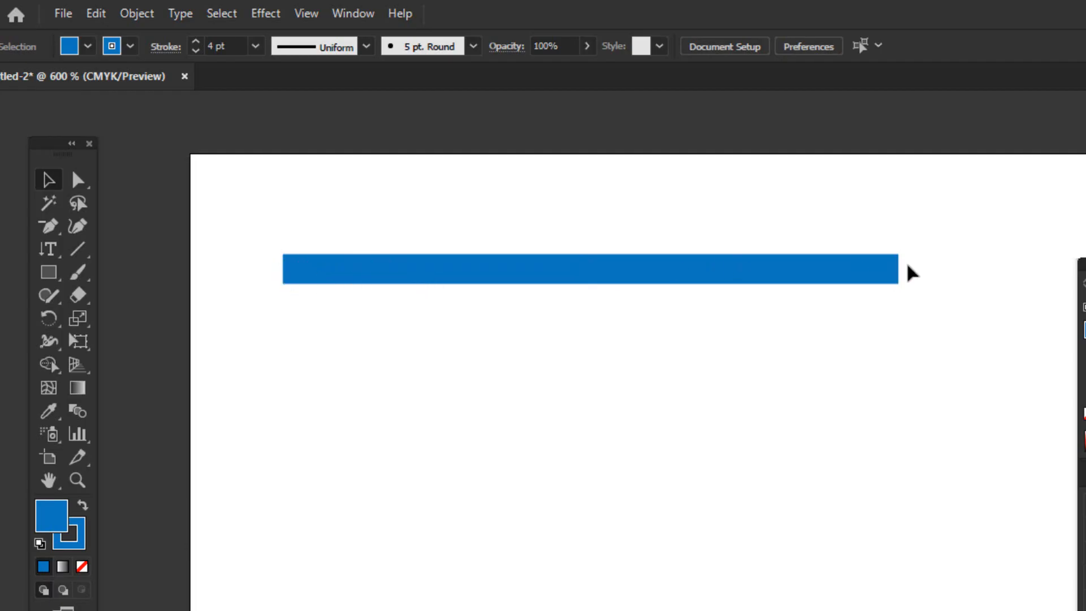
# Draw a square with the Rectangle tool below the blue line and give it a solid yellow fill after trying pink
pyautogui.click(47, 274)
pyautogui.scroll(-3, 354, 407)
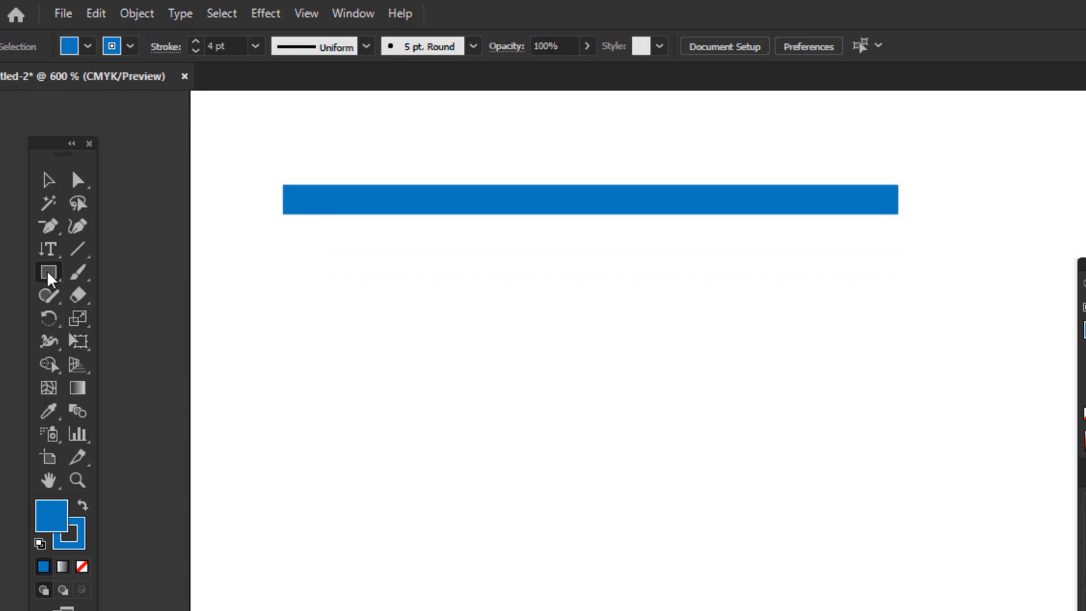
pyautogui.moveTo(50, 276); pyautogui.dragTo(111, 279)
pyautogui.moveTo(312, 322)
pyautogui.mouseDown()
pyautogui.moveTo(441, 473)
pyautogui.moveTo(497, 505)
pyautogui.mouseUp()
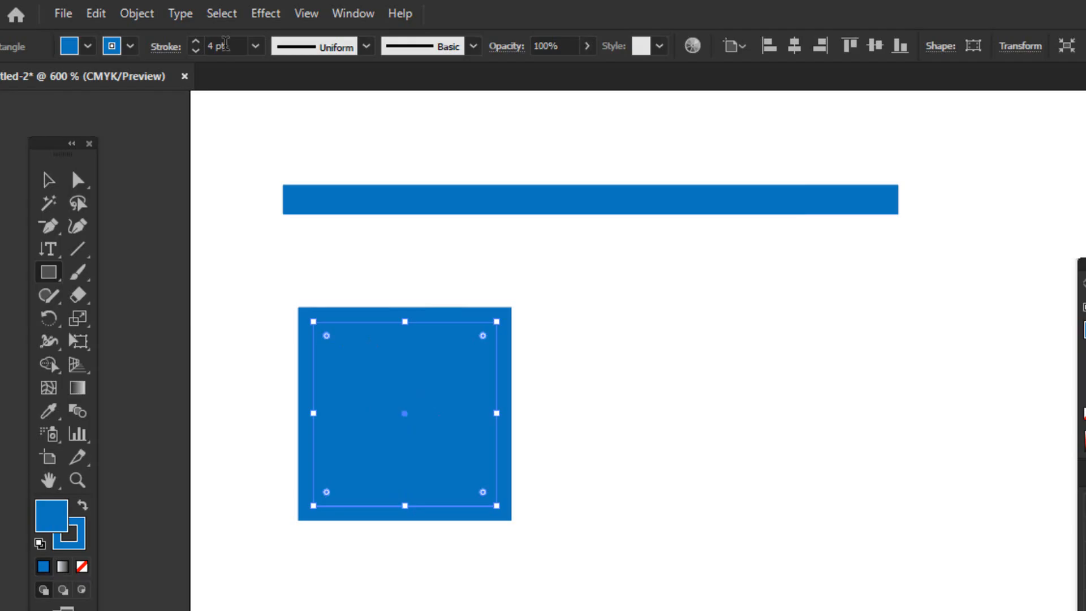
pyautogui.click(87, 46)
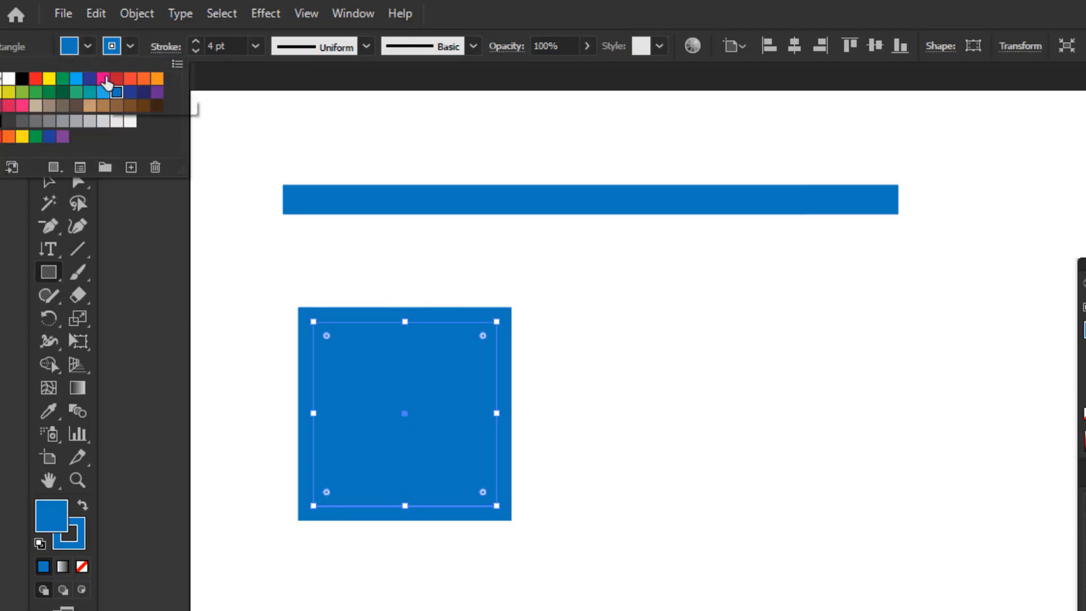
pyautogui.click(103, 79)
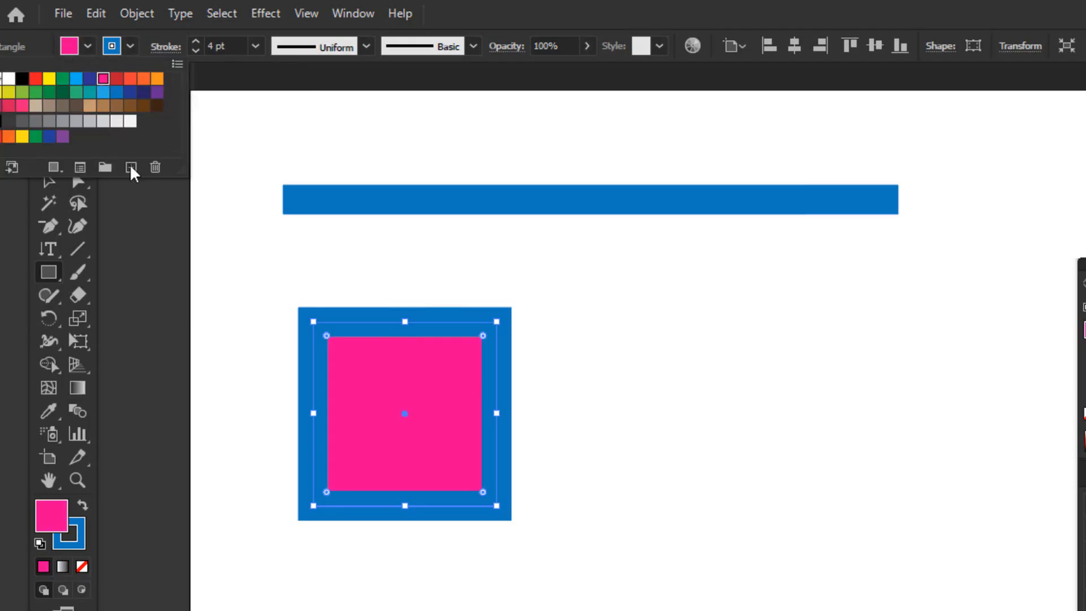
pyautogui.click(49, 79)
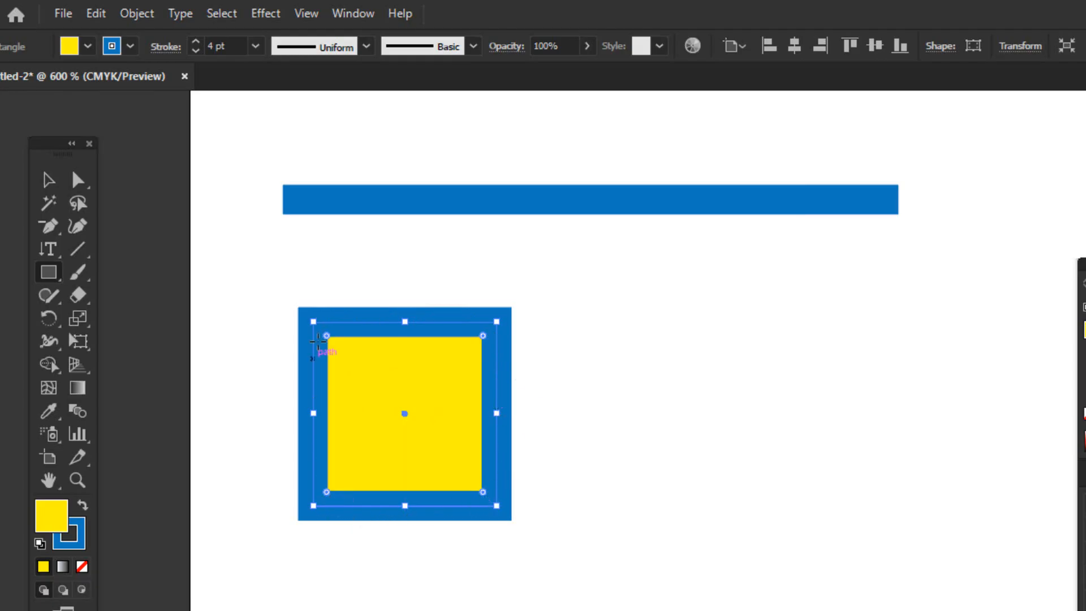
# Remove the blue stroke from the yellow square and deselect it
pyautogui.click(71, 536)
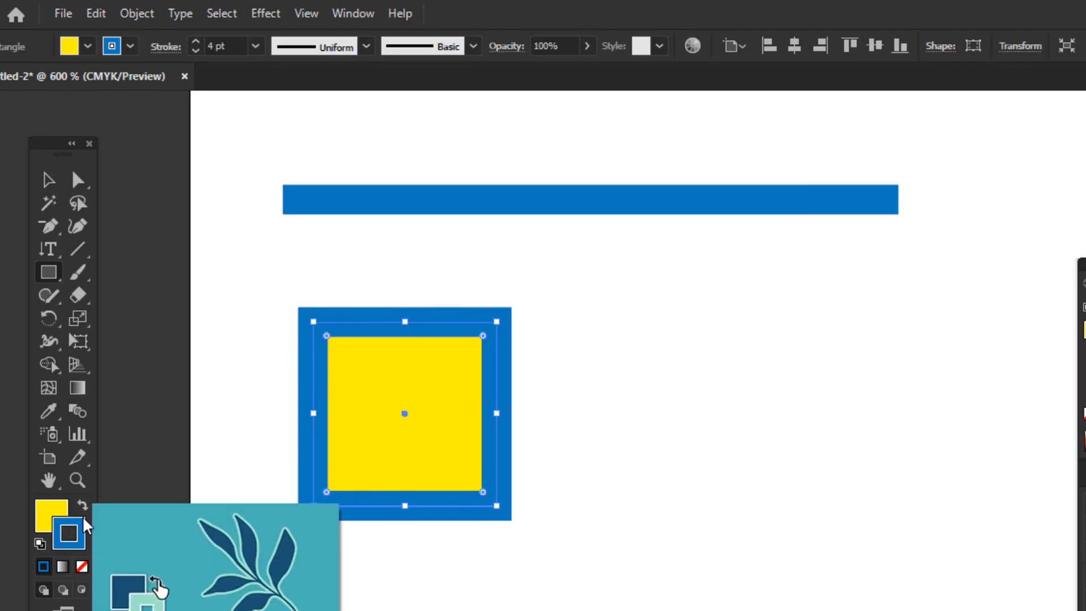
pyautogui.click(82, 567)
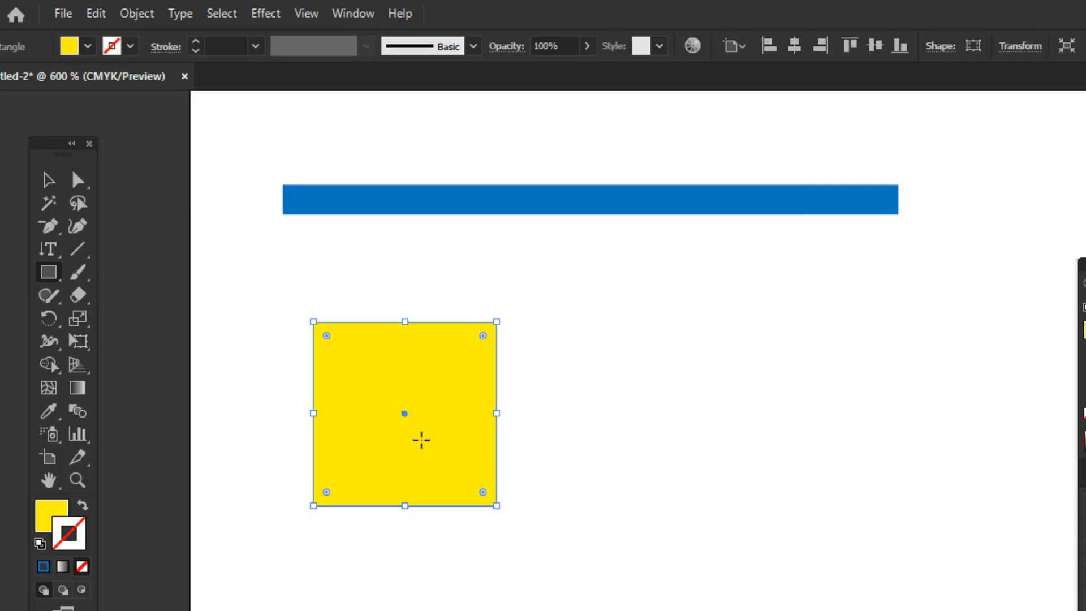
pyautogui.click(48, 179)
pyautogui.click(296, 286)
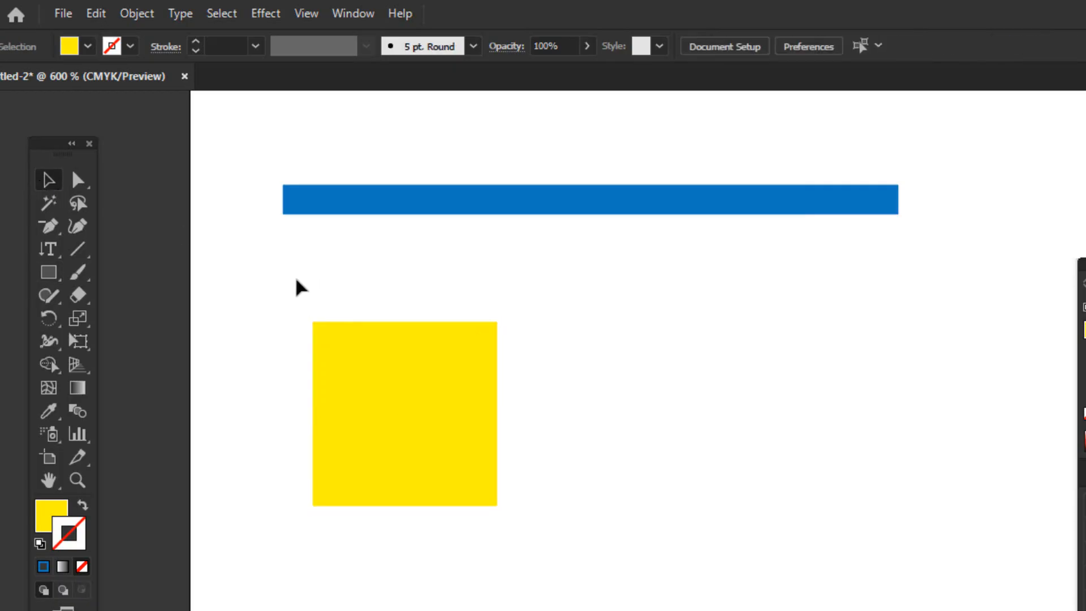
# Reselect the yellow square, reapply its solid blue stroke and adjust the stroke weight to 3 pt
pyautogui.click(417, 421)
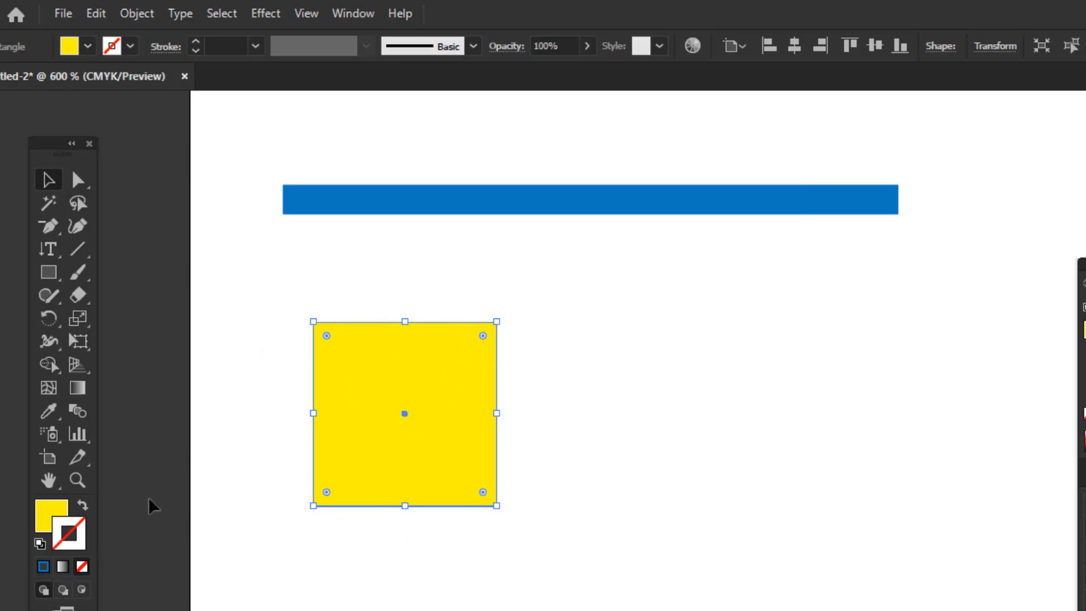
pyautogui.click(41, 568)
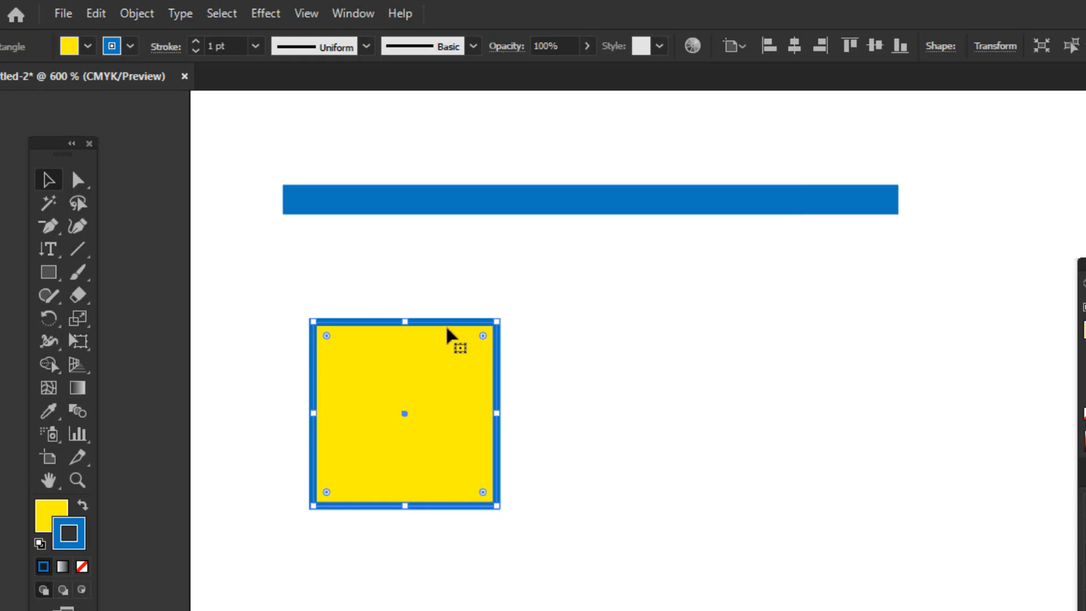
pyautogui.click(196, 41)
pyautogui.click(196, 41)
pyautogui.click(196, 41)
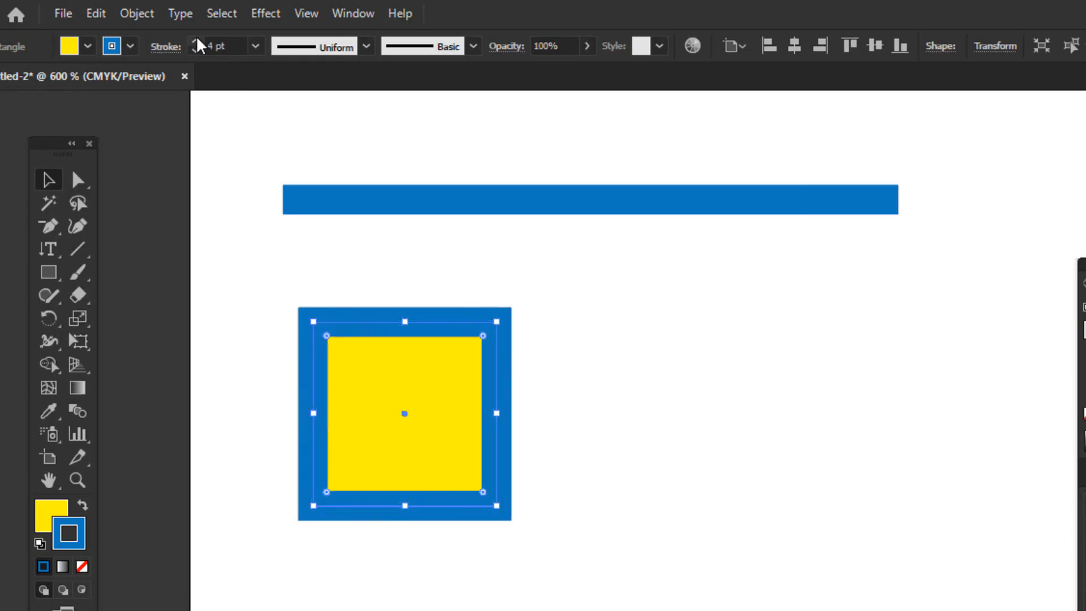
pyautogui.click(194, 51)
pyautogui.click(194, 50)
pyautogui.click(194, 50)
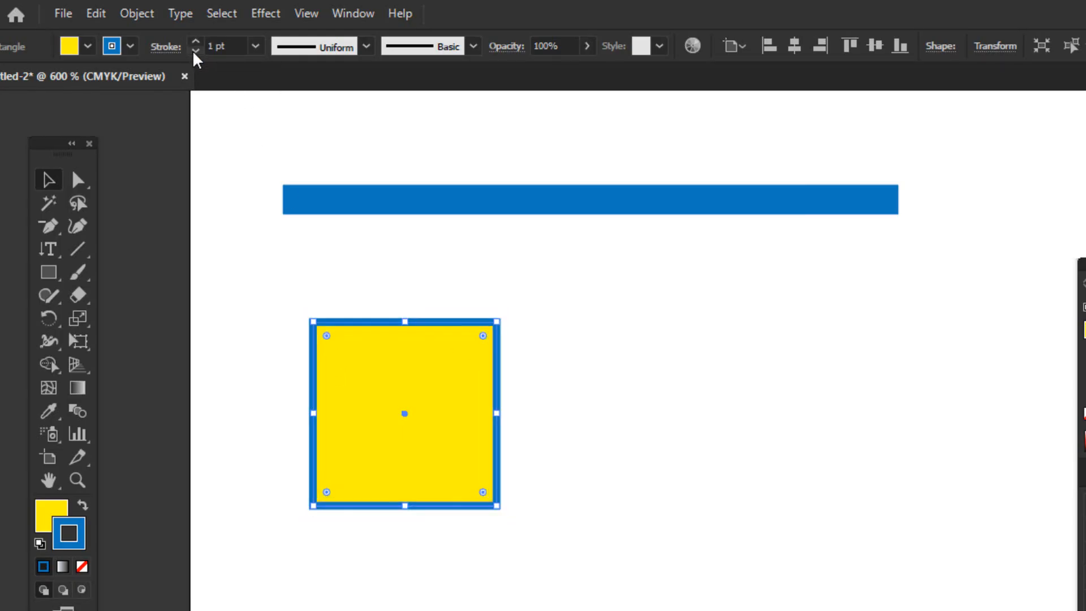
pyautogui.click(194, 42)
pyautogui.click(195, 42)
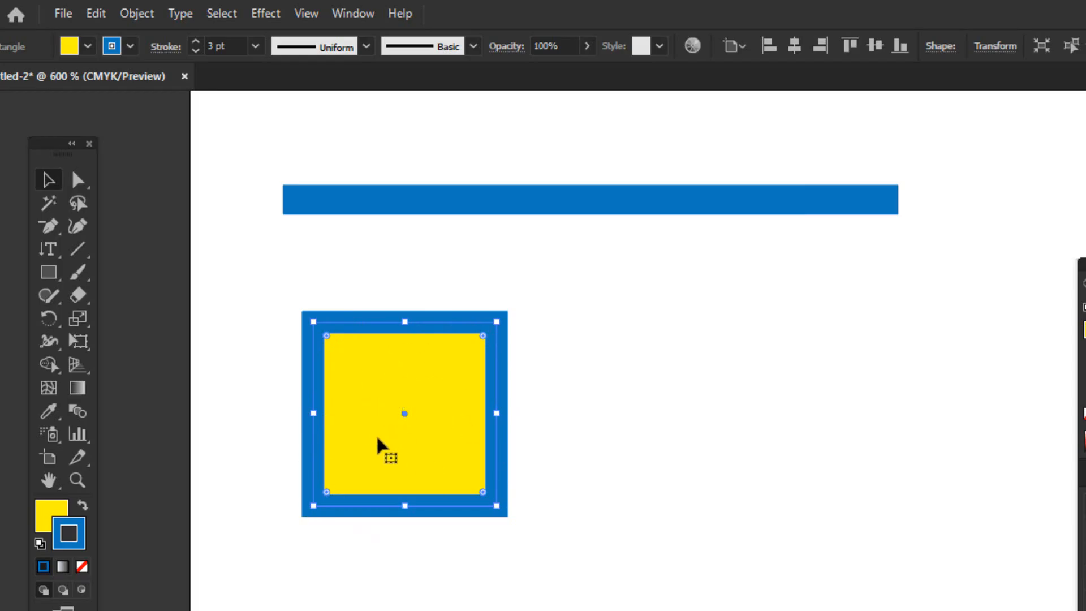
# Set the square's fill to None, keeping only its blue stroke
pyautogui.moveTo(281, 281); pyautogui.dragTo(511, 493)
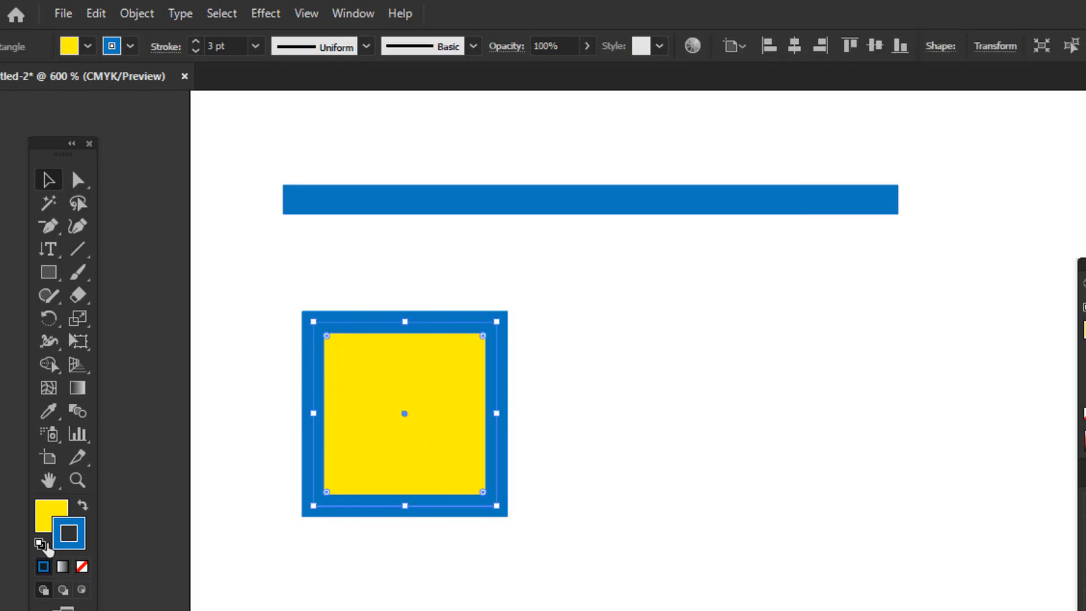
pyautogui.click(50, 512)
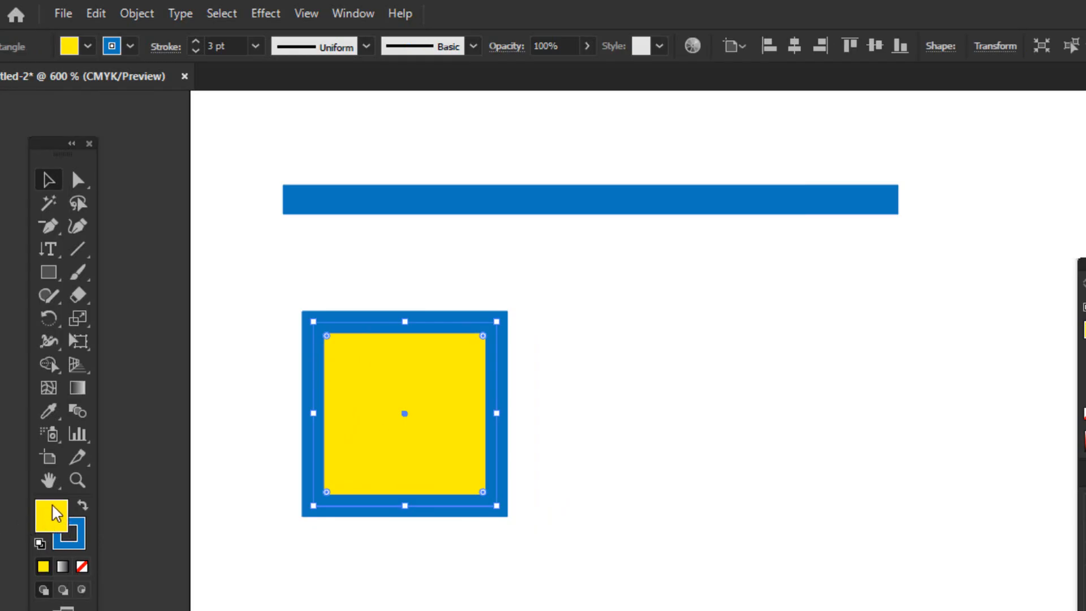
pyautogui.click(81, 566)
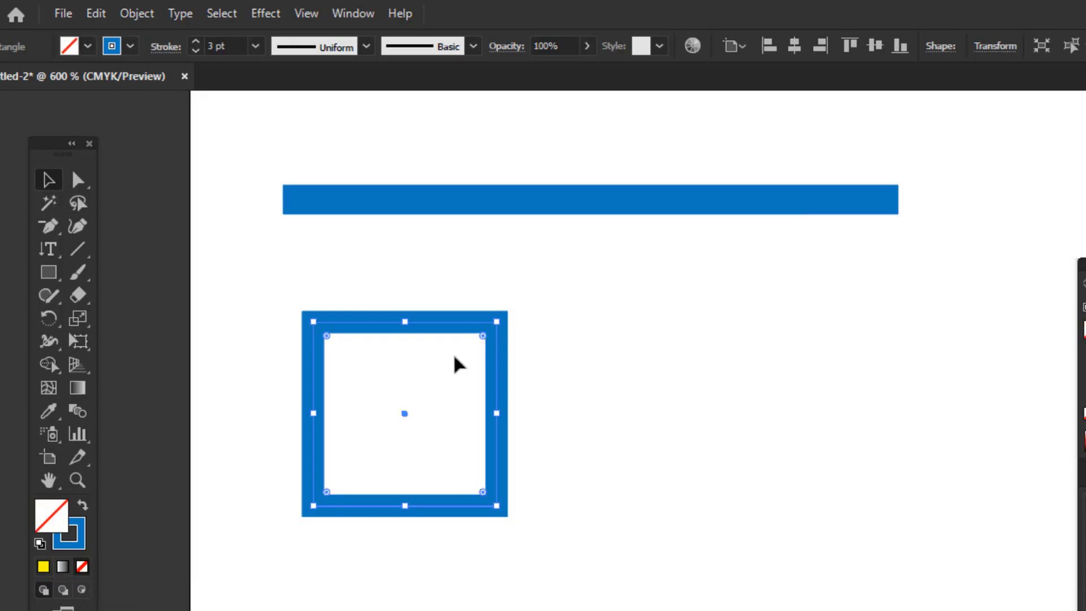
# Move the unfilled square by its stroke to just inside the artboard's left edge
pyautogui.click(364, 400)
pyautogui.click(320, 360)
pyautogui.hscroll(-7, 637, 351)
pyautogui.hscroll(9, 637, 350)
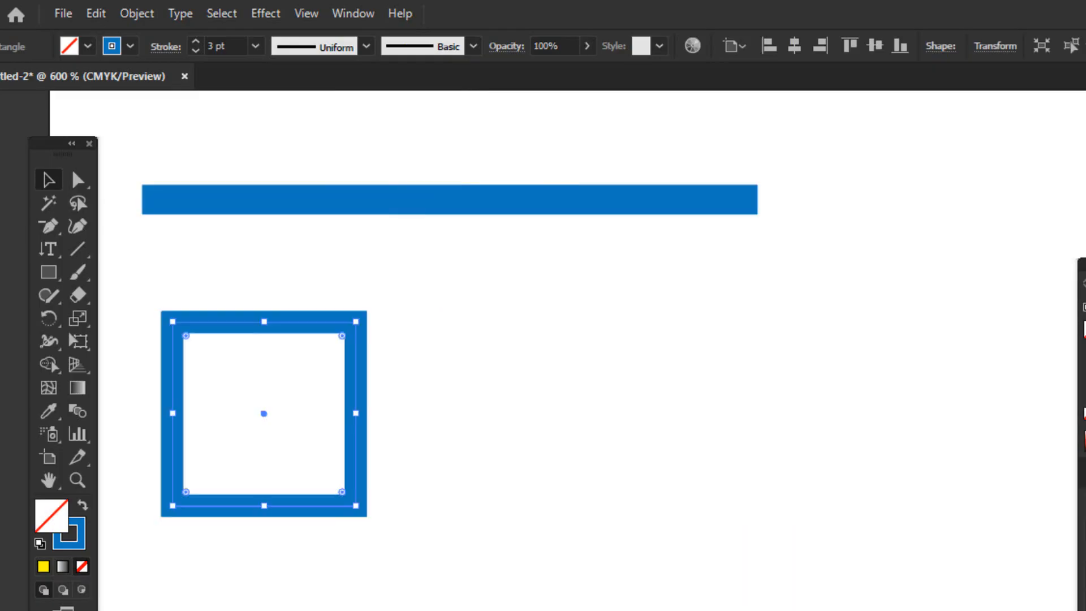
pyautogui.hscroll(-4, 637, 350)
pyautogui.moveTo(595, 371); pyautogui.dragTo(506, 378)
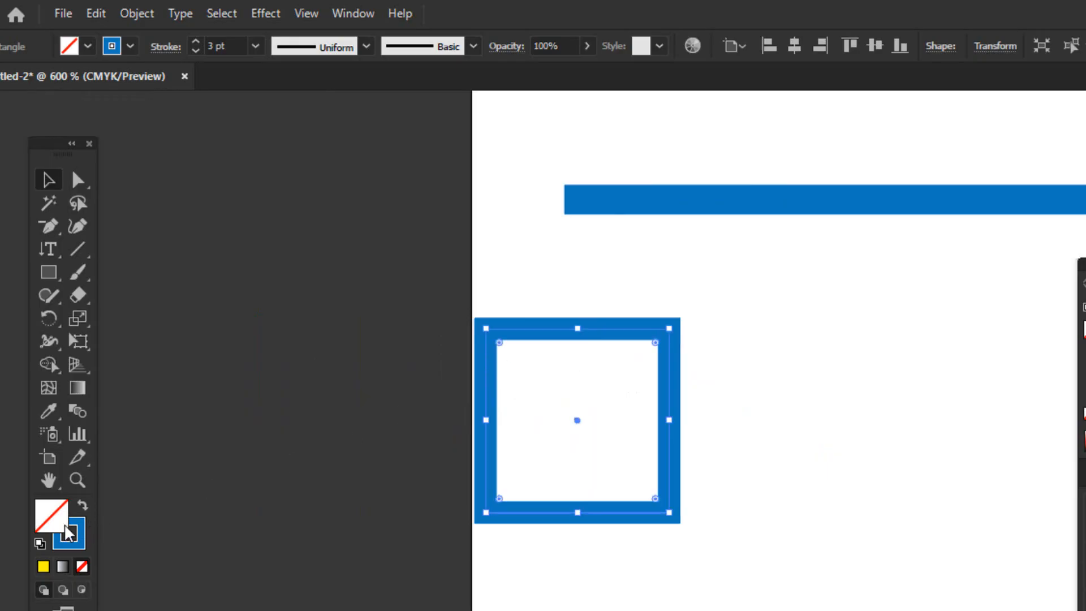
# Reapply the solid yellow fill to the square and recolor the fill green
pyautogui.click(43, 567)
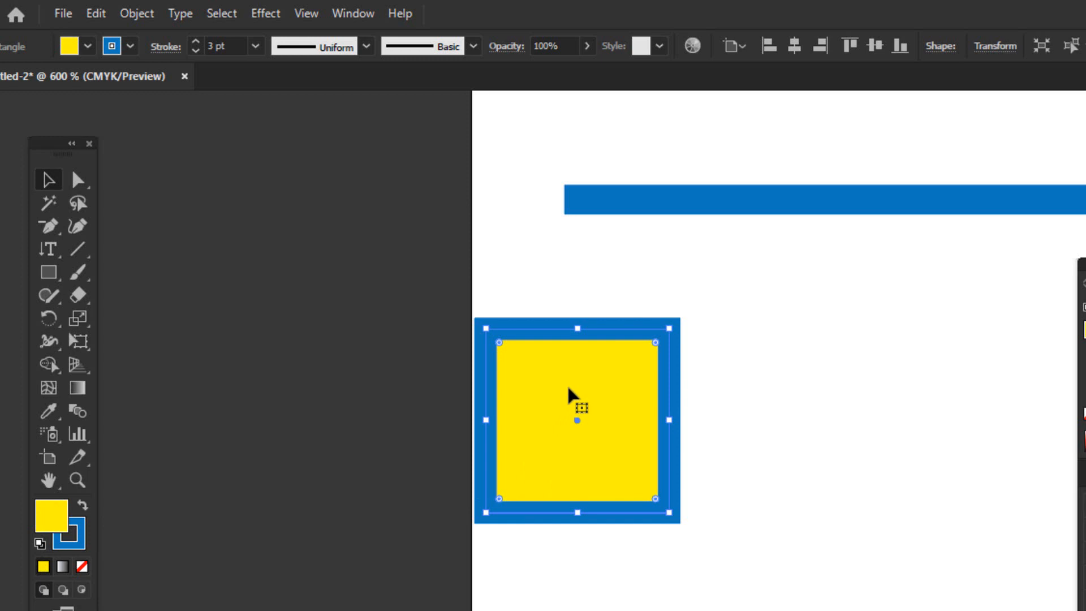
pyautogui.moveTo(522, 290); pyautogui.dragTo(599, 403)
pyautogui.click(87, 46)
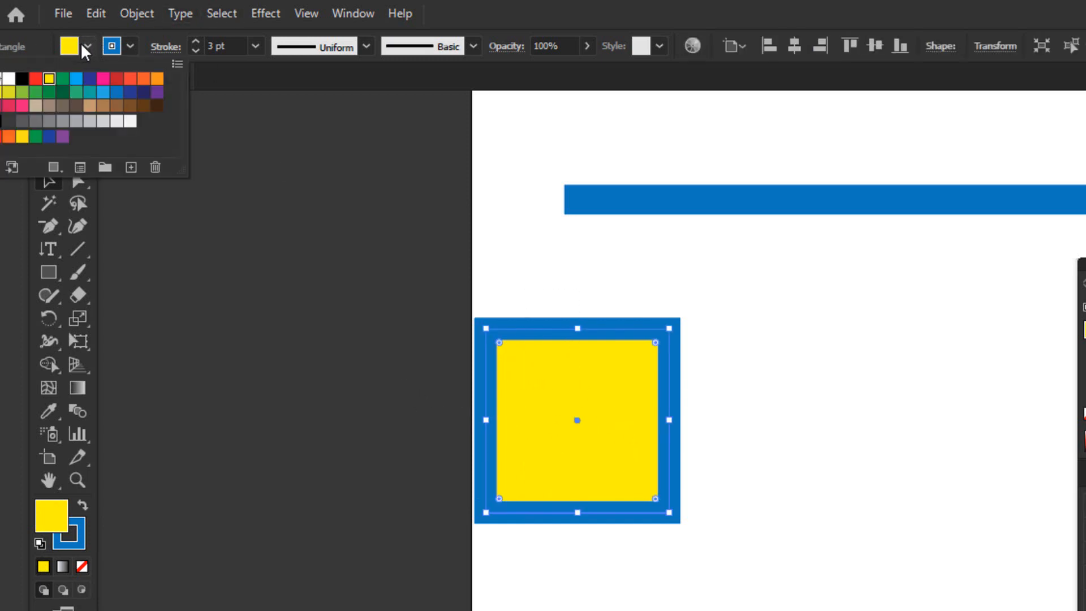
pyautogui.click(79, 93)
pyautogui.click(64, 92)
pyautogui.click(63, 79)
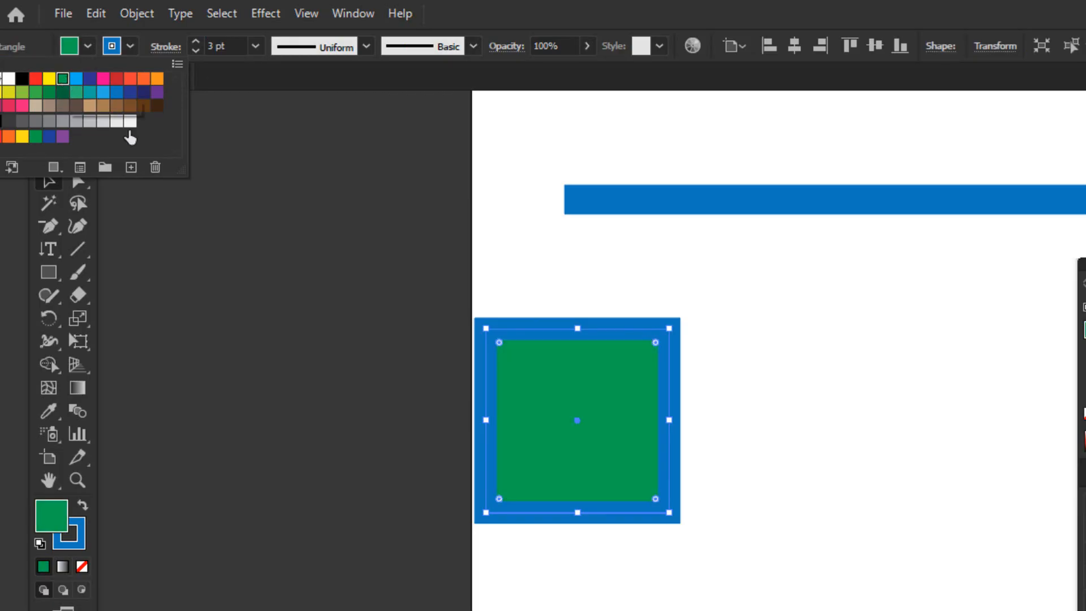
# Change the square's stroke color to light tan after trying dark navy blue
pyautogui.click(129, 48)
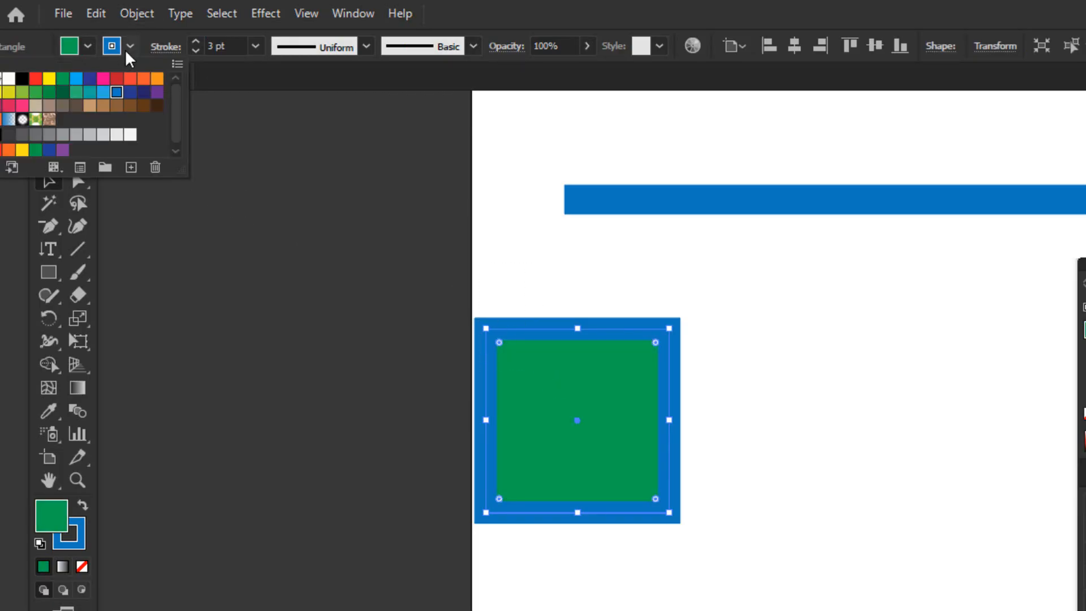
pyautogui.click(156, 79)
pyautogui.click(144, 92)
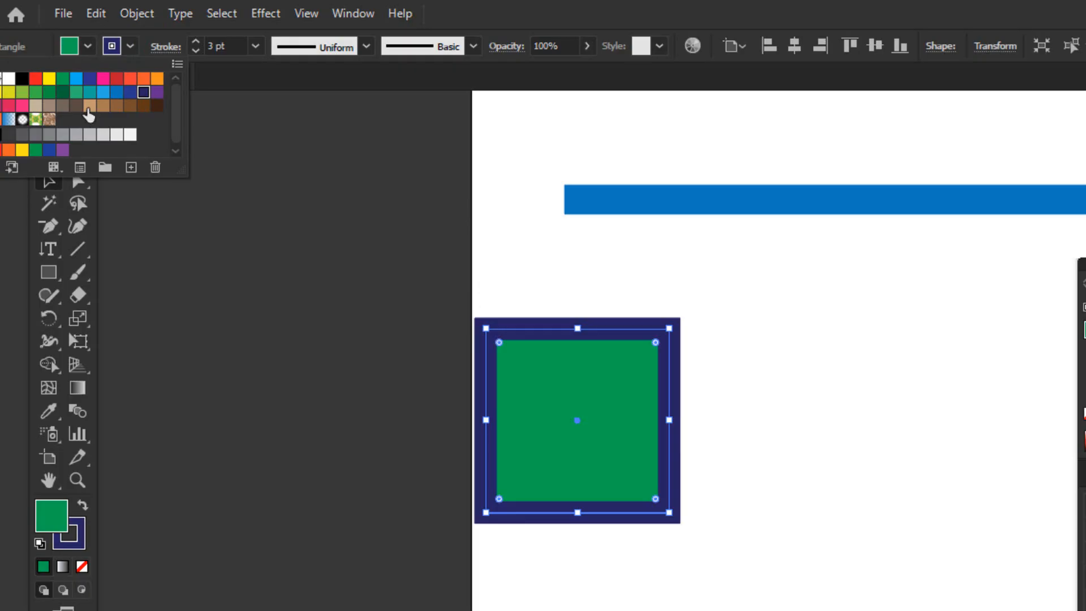
pyautogui.click(88, 106)
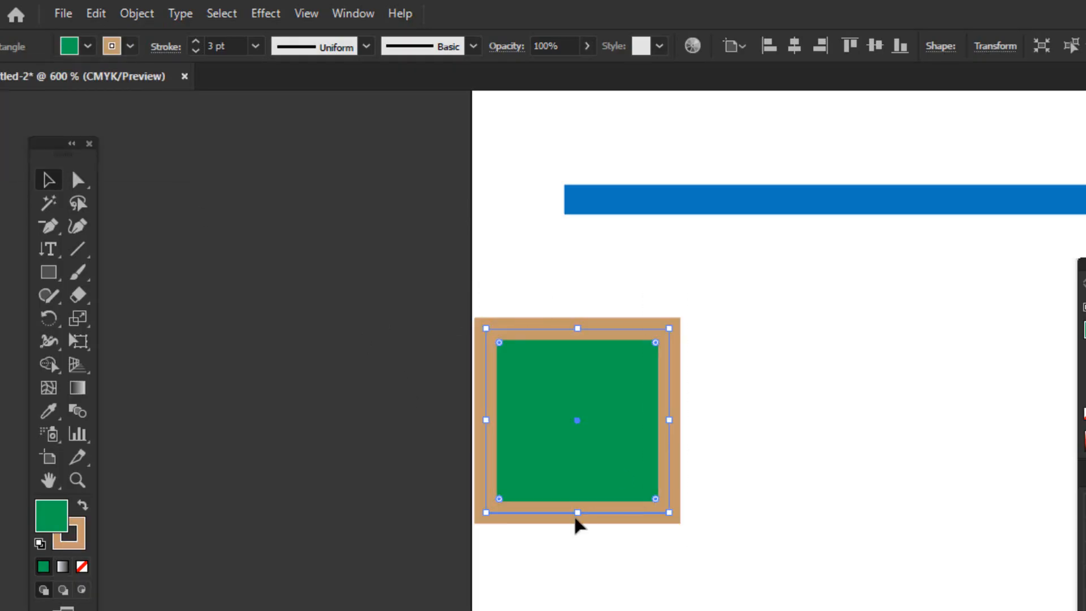
# Draw an open zigzag path with the Pen tool on the empty canvas beside the artboard, left of the square
pyautogui.click(305, 461)
pyautogui.moveTo(445, 328); pyautogui.dragTo(690, 445)
pyautogui.scroll(-1, 249, 376)
pyautogui.click(52, 228)
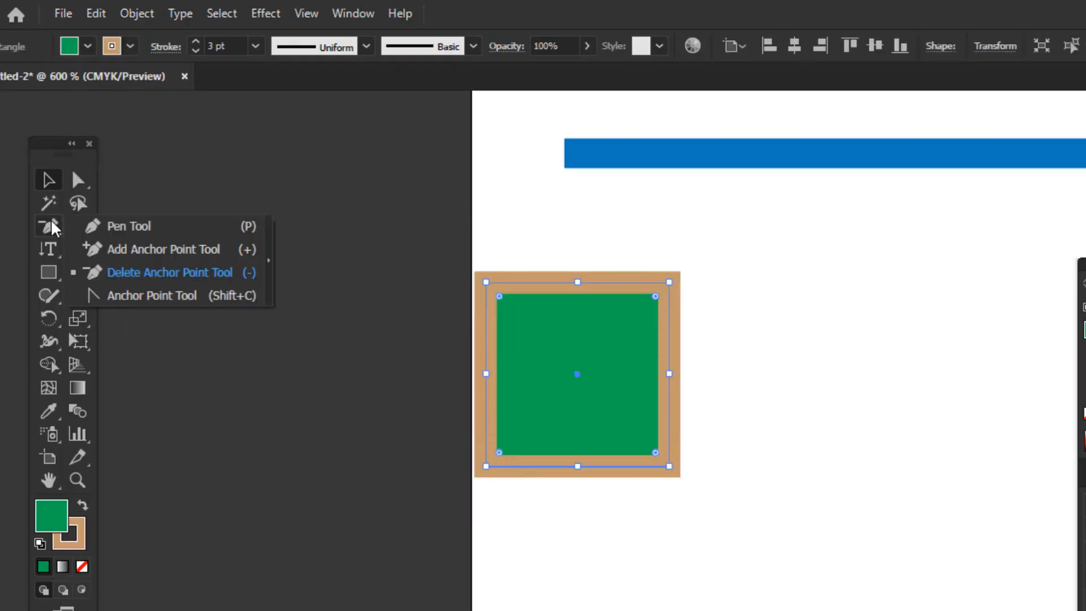
pyautogui.click(129, 225)
pyautogui.click(240, 208)
pyautogui.click(179, 415)
pyautogui.moveTo(337, 487); pyautogui.dragTo(364, 438)
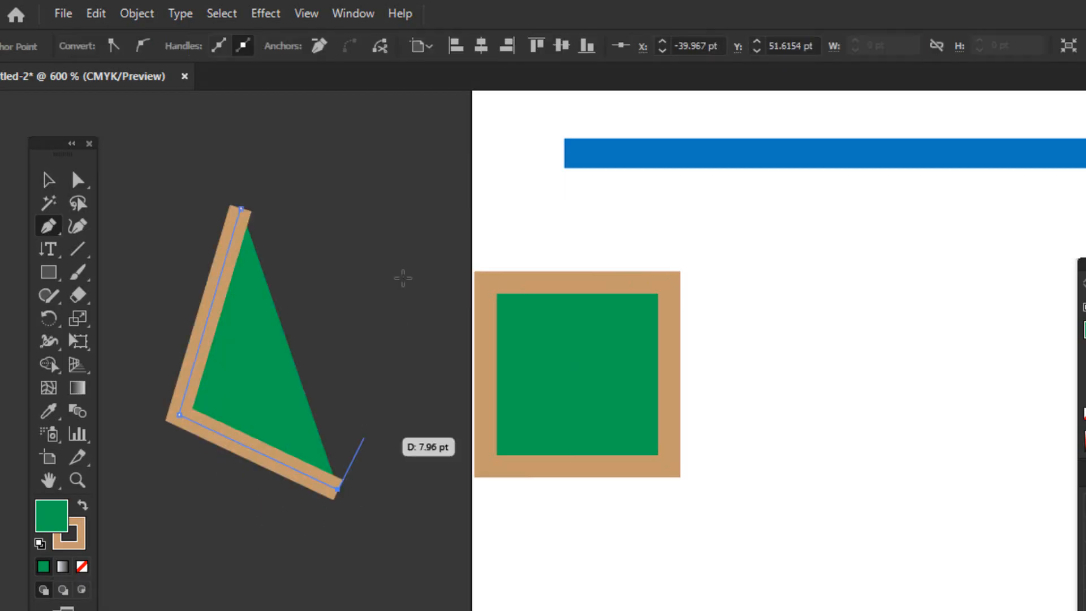
pyautogui.click(405, 245)
pyautogui.moveTo(432, 421); pyautogui.dragTo(448, 610)
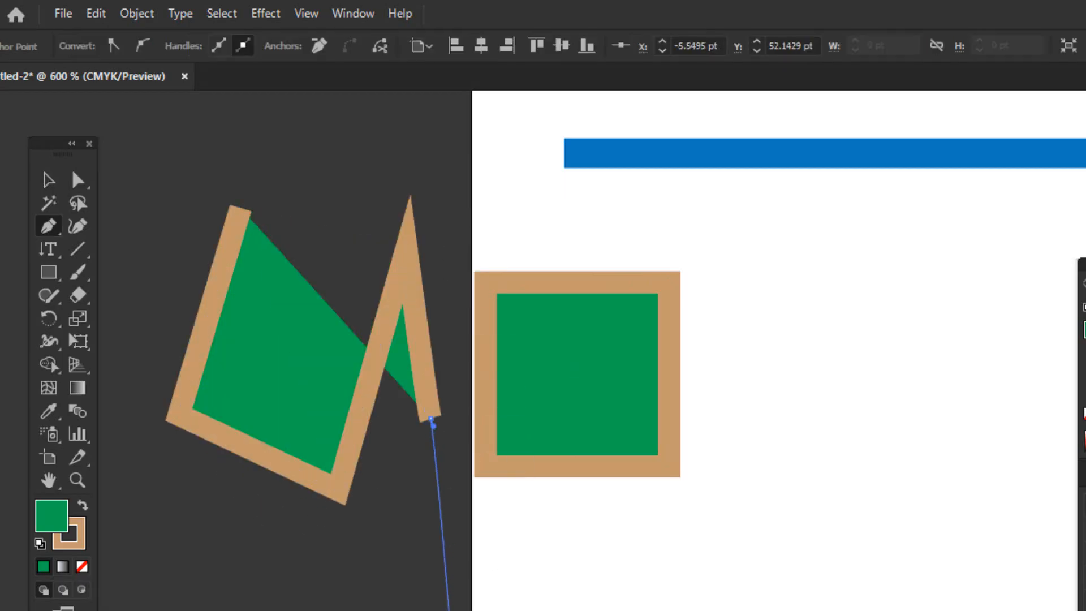
pyautogui.click(451, 610)
pyautogui.click(414, 610)
pyautogui.click(228, 610)
pyautogui.click(49, 180)
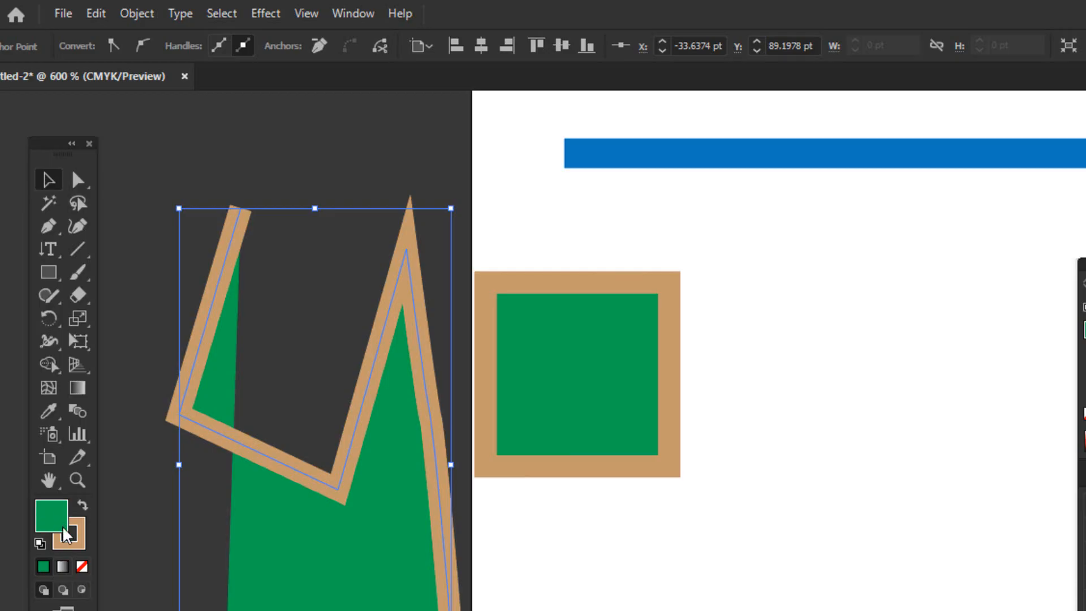
# Set the zigzag path's fill to None and reduce its stroke weight to 2 pt
pyautogui.click(317, 484)
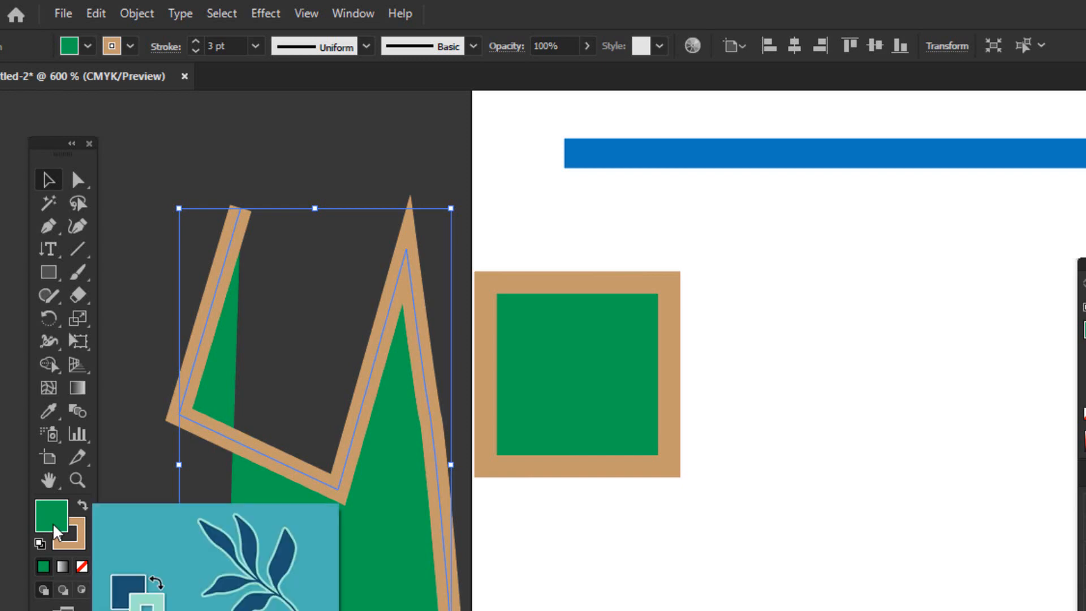
pyautogui.click(177, 329)
pyautogui.click(213, 412)
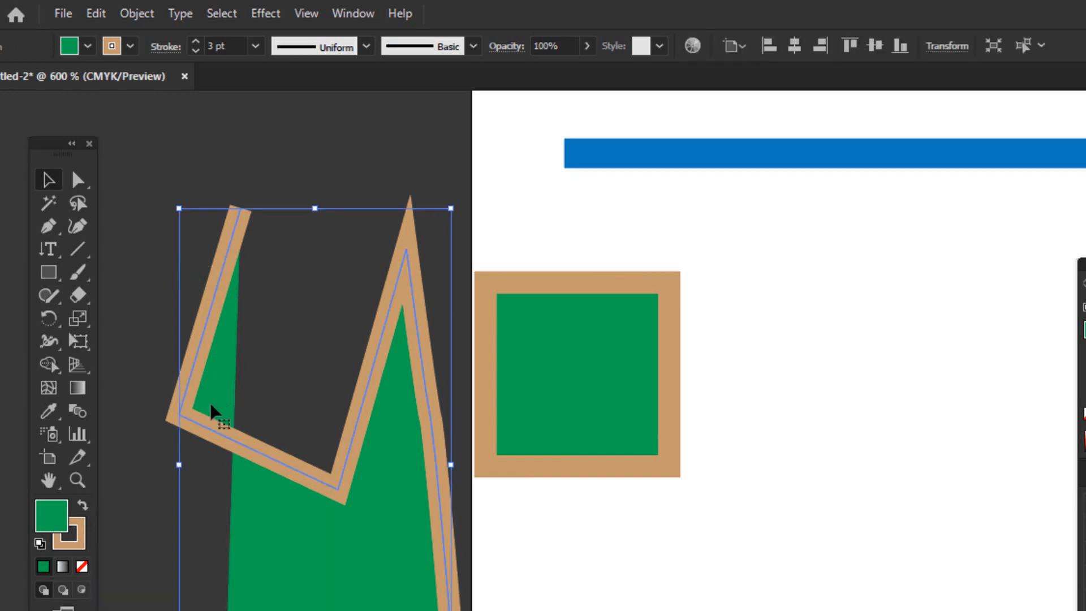
pyautogui.click(83, 567)
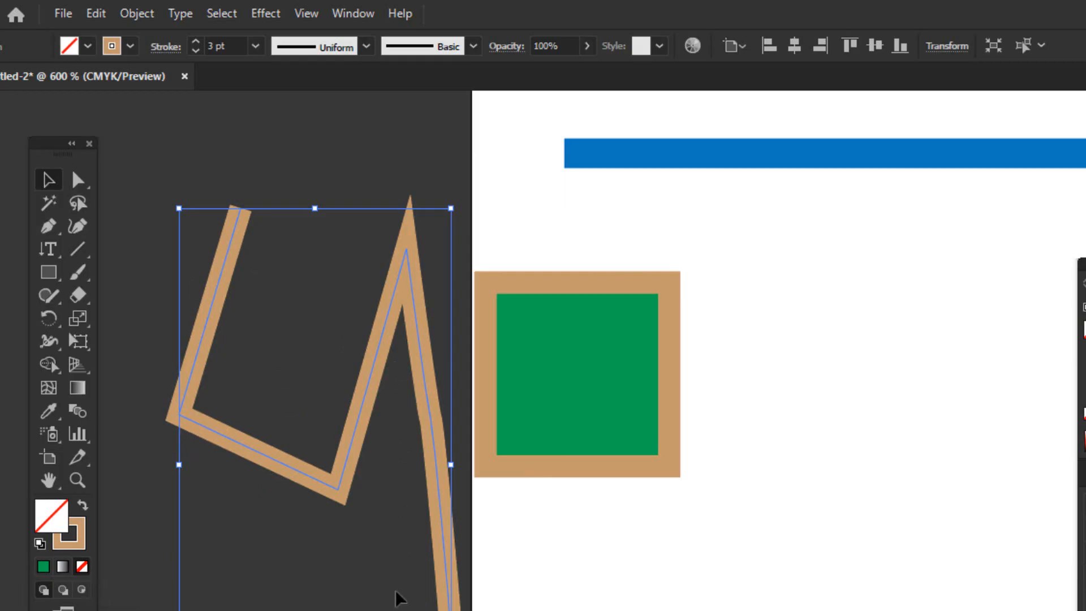
pyautogui.click(196, 51)
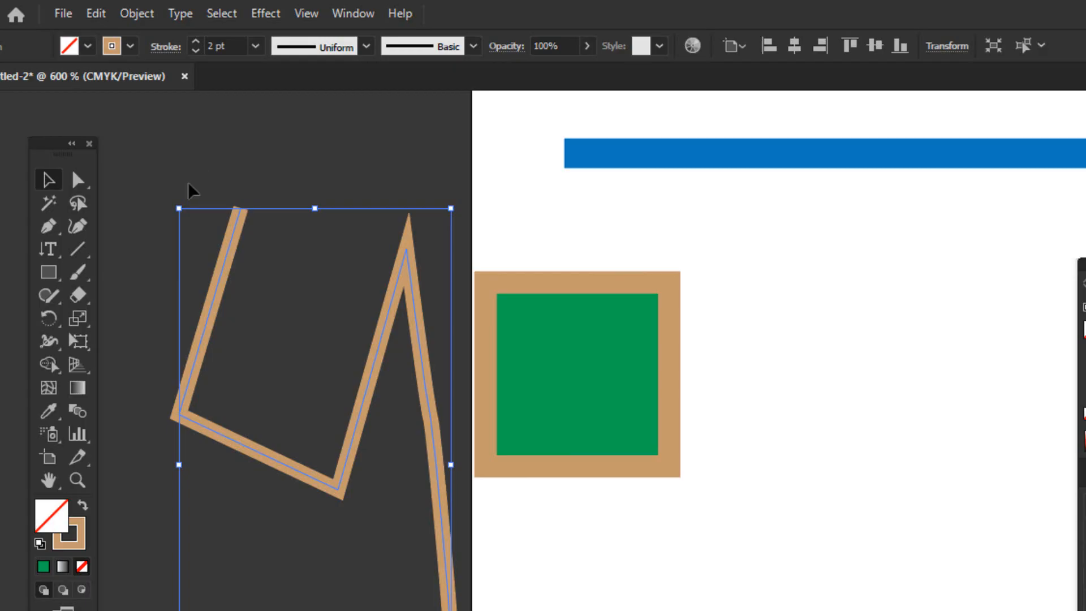
# Select the zigzag path and the green square together and delete both
pyautogui.click(187, 191)
pyautogui.moveTo(169, 187); pyautogui.dragTo(751, 512)
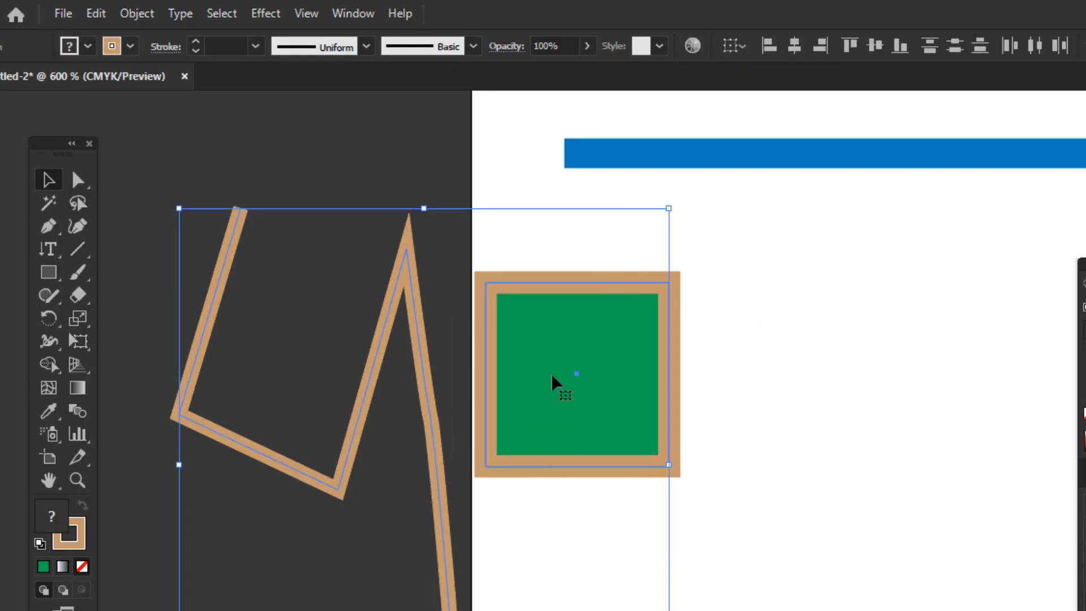
pyautogui.scroll(-3, 552, 376)
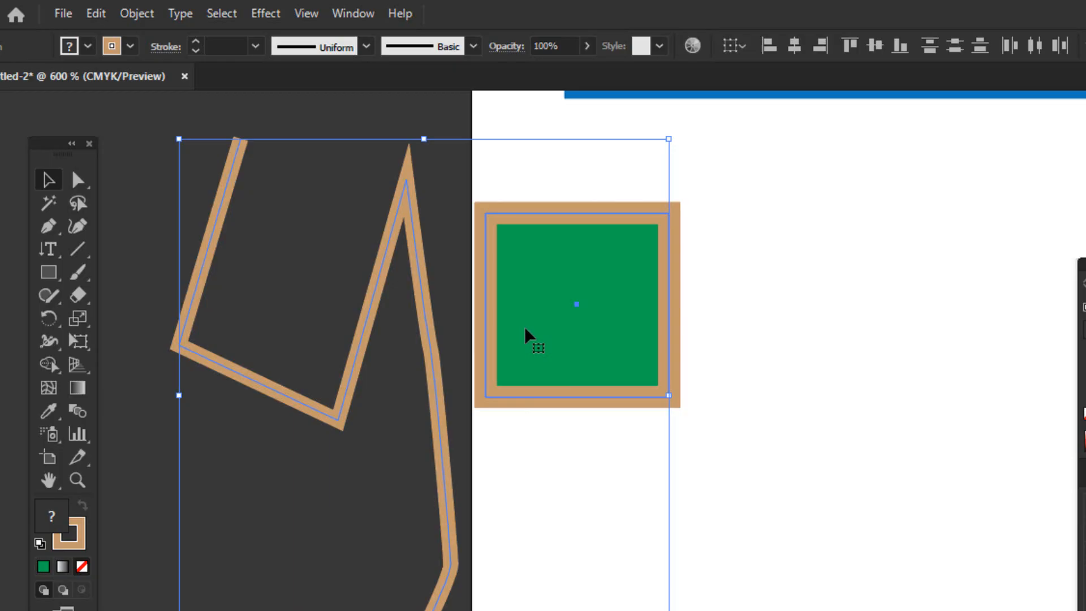
pyautogui.press('Delete')
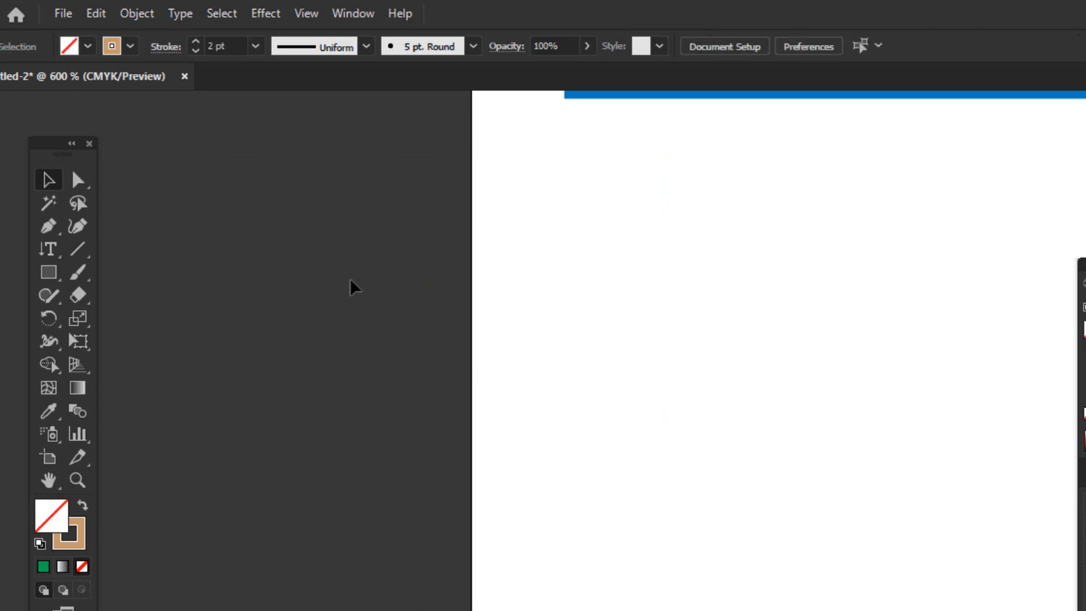
# Draw a nearly horizontal line with the Line Segment tool below the blue line, starting just outside the artboard's left edge
pyautogui.moveTo(77, 248); pyautogui.dragTo(160, 256)
pyautogui.moveTo(451, 324); pyautogui.dragTo(958, 321)
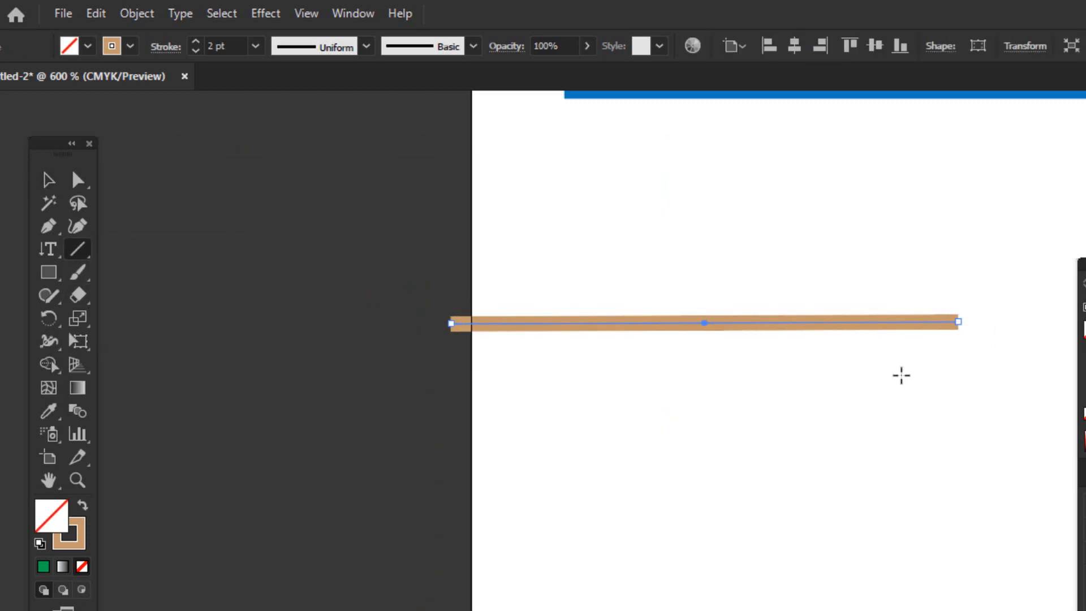
# Draw a horizontal straight path about 68 pt long with the Pen tool just above the tan line
pyautogui.moveTo(49, 225); pyautogui.dragTo(121, 225)
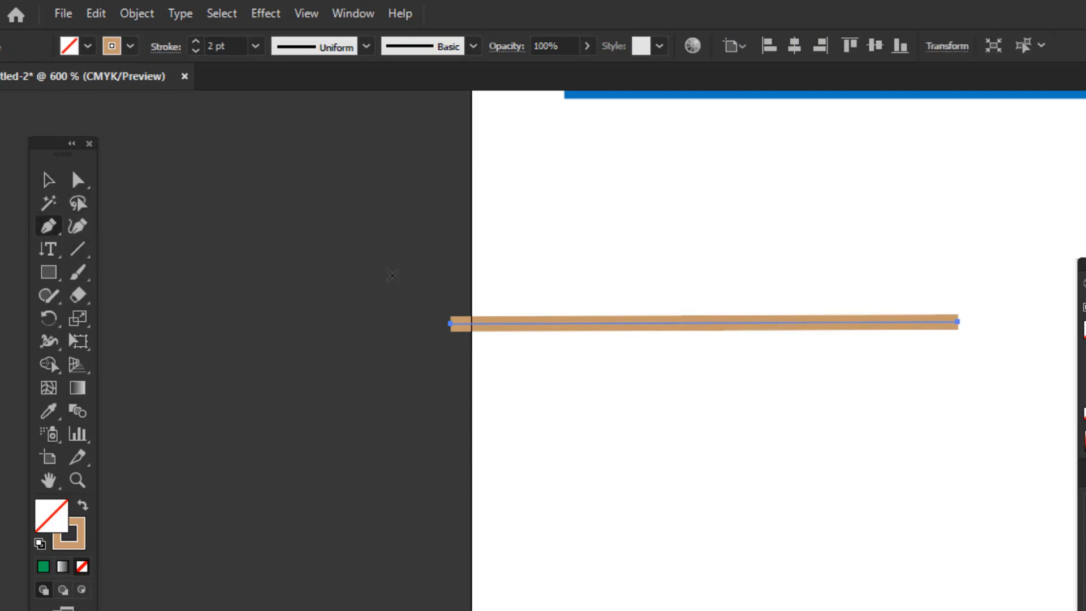
pyautogui.click(450, 295)
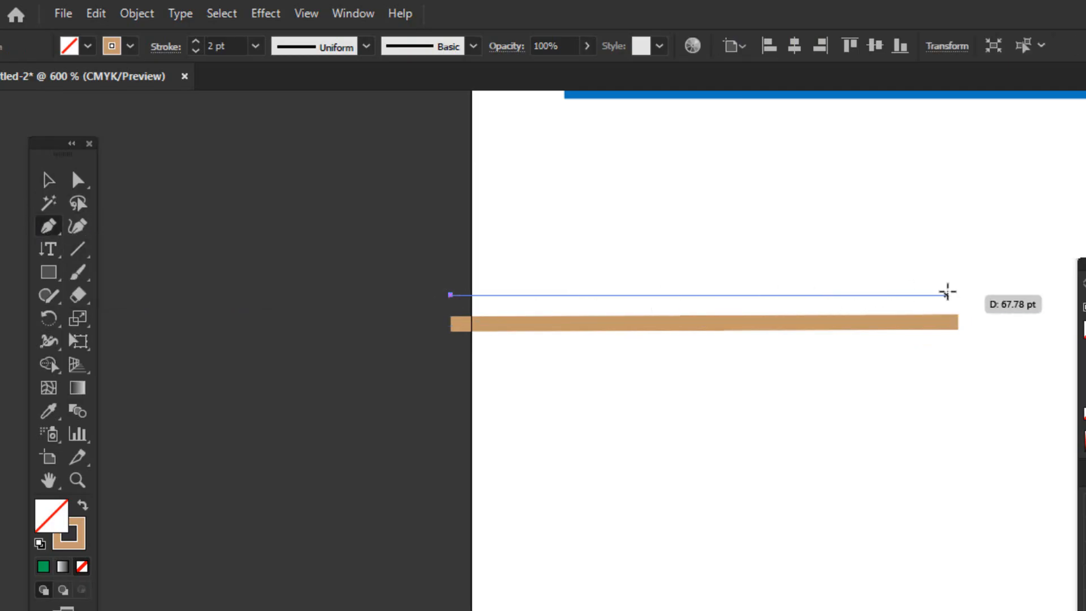
pyautogui.click(951, 293)
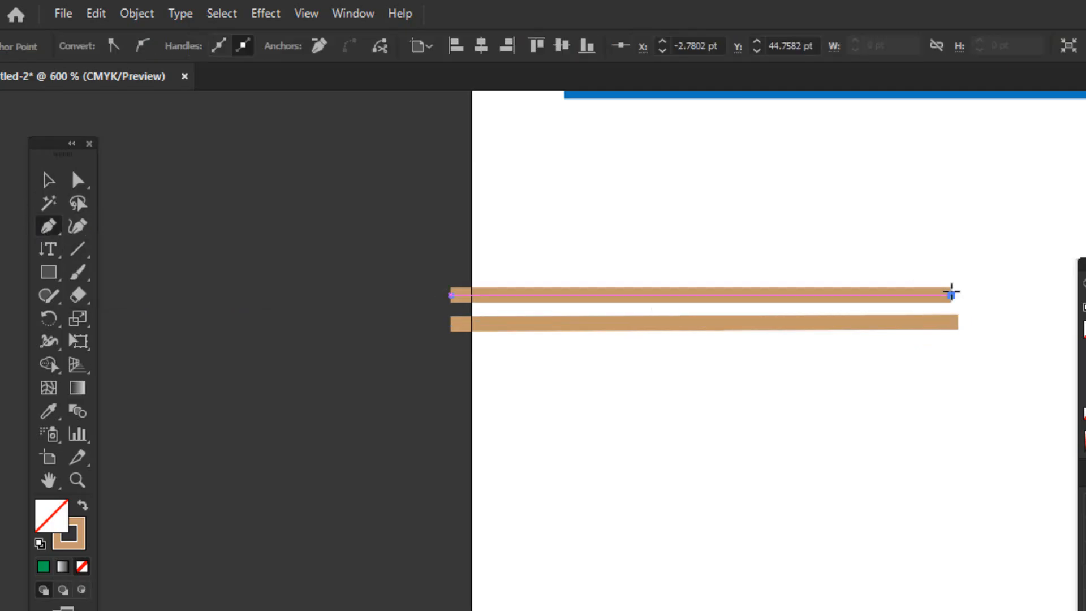
pyautogui.click(49, 180)
# Draw a nearly horizontal line with the Line Segment tool below the two tan lines, starting outside the artboard's left edge
pyautogui.moveTo(77, 250); pyautogui.dragTo(162, 254)
pyautogui.click(161, 251)
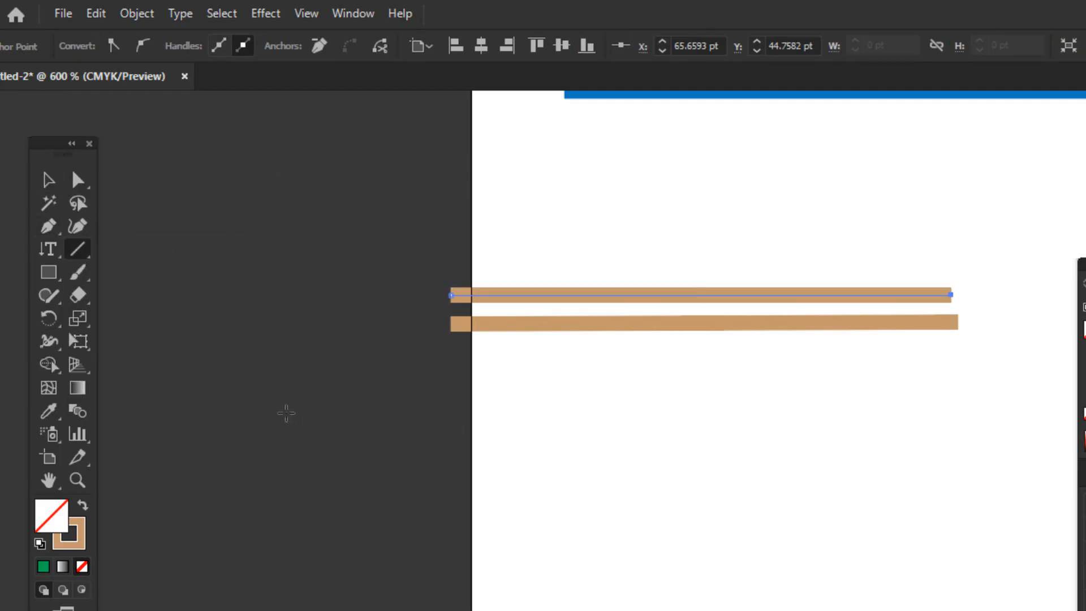
pyautogui.moveTo(257, 416); pyautogui.dragTo(748, 422)
# Draw an open, winding path of curved segments with the Pen tool below the three lines, across the artboard's left edge
pyautogui.click(59, 233)
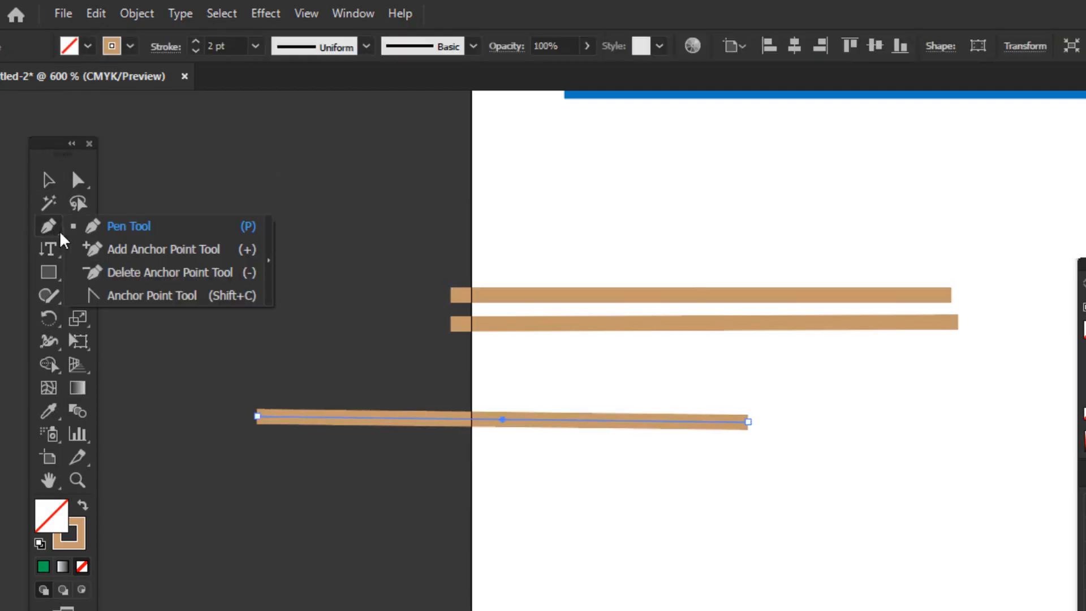
pyautogui.click(115, 226)
pyautogui.scroll(-3, 226, 311)
pyautogui.click(285, 359)
pyautogui.moveTo(386, 366); pyautogui.dragTo(349, 545)
pyautogui.moveTo(227, 560); pyautogui.dragTo(219, 587)
pyautogui.moveTo(297, 610); pyautogui.dragTo(333, 610)
pyautogui.moveTo(529, 589); pyautogui.dragTo(546, 564)
pyautogui.moveTo(643, 480); pyautogui.dragTo(677, 510)
pyautogui.moveTo(688, 610); pyautogui.dragTo(648, 610)
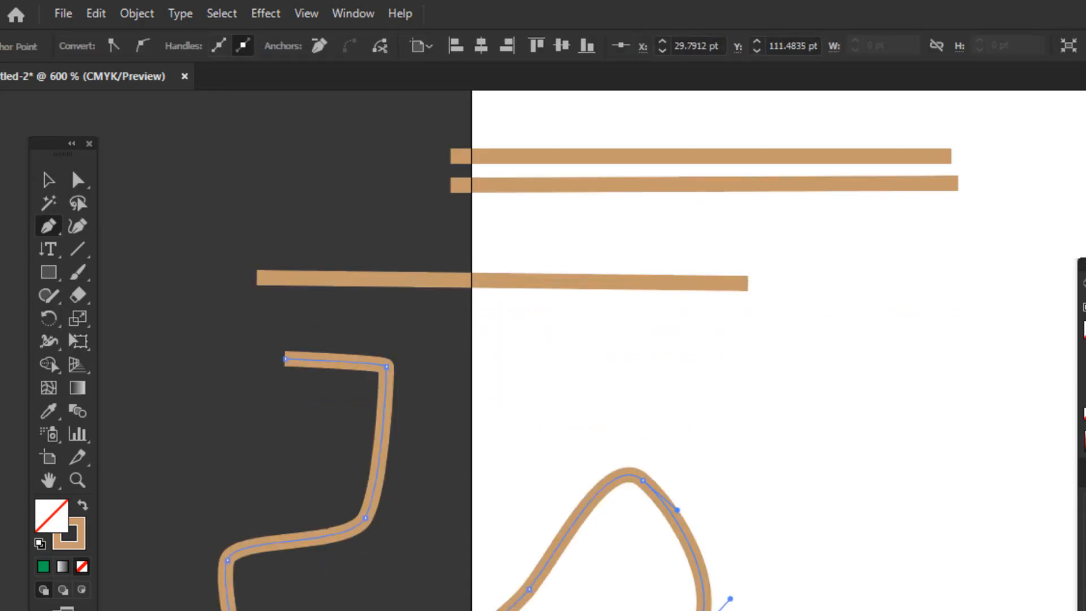
# Select the three tan lines and the curved pen path together and delete them
pyautogui.click(48, 180)
pyautogui.scroll(3, 266, 247)
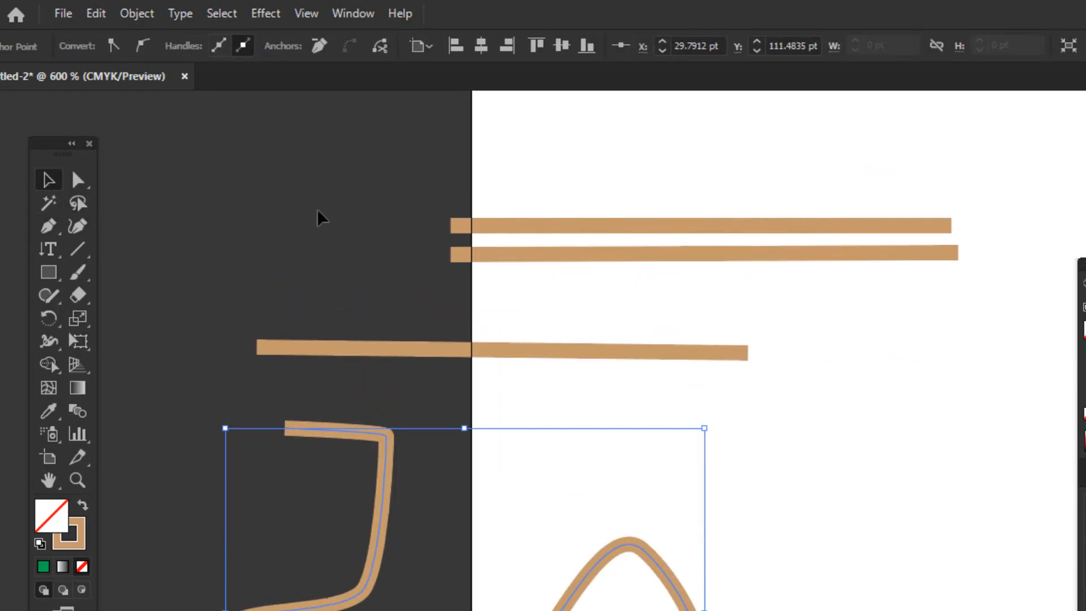
pyautogui.moveTo(285, 170); pyautogui.dragTo(776, 610)
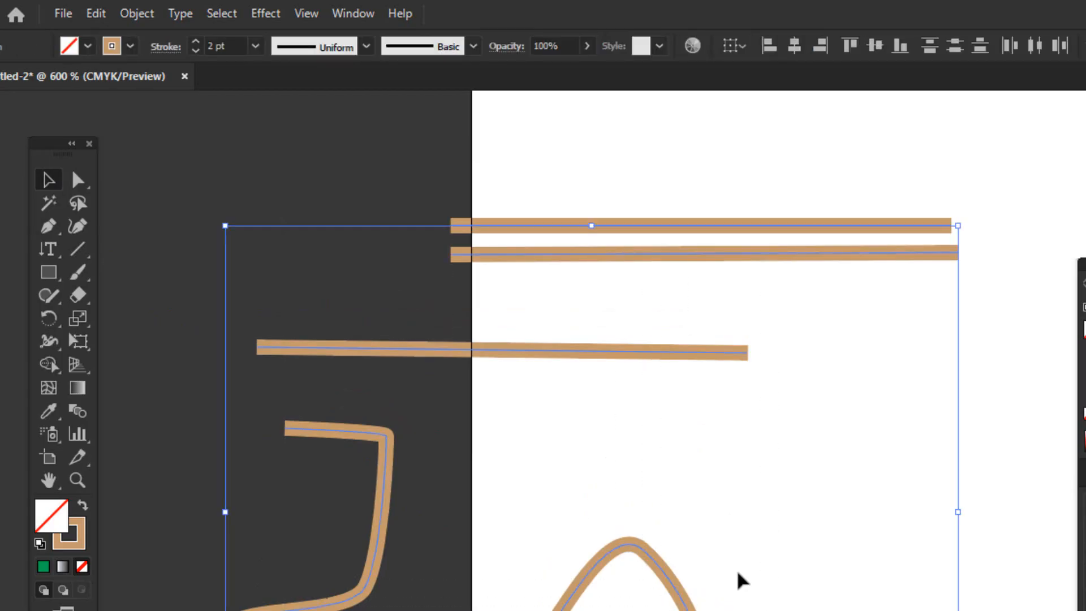
pyautogui.press('Delete')
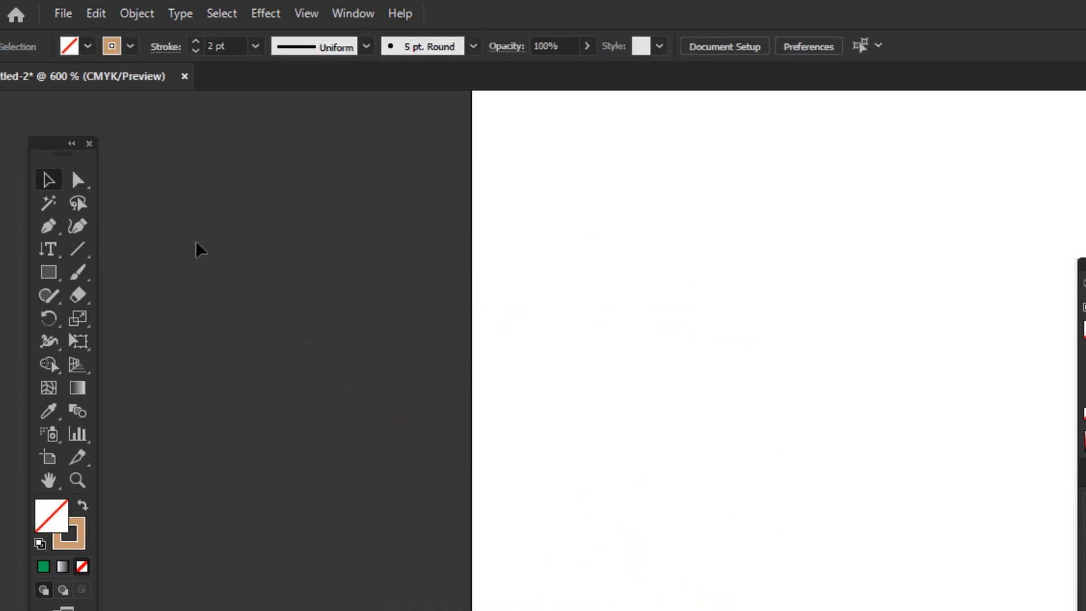
# Draw a nearly vertical line with the Line Segment tool beside the artboard and set its stroke to None
pyautogui.click(80, 250)
pyautogui.moveTo(237, 192)
pyautogui.mouseDown()
pyautogui.moveTo(257, 596)
pyautogui.moveTo(233, 610)
pyautogui.moveTo(243, 610)
pyautogui.mouseUp()
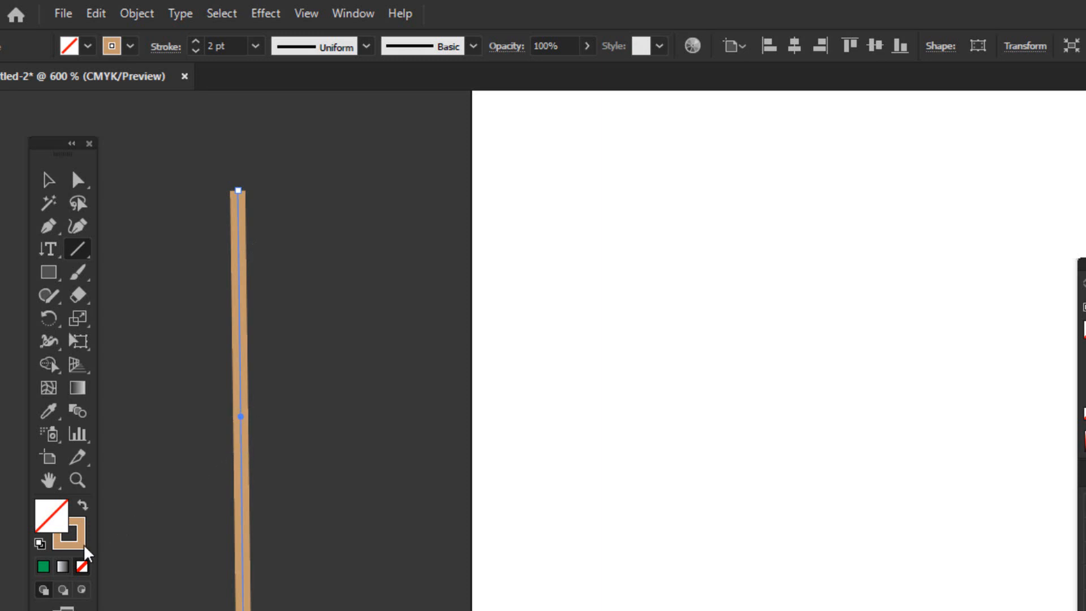
pyautogui.click(82, 566)
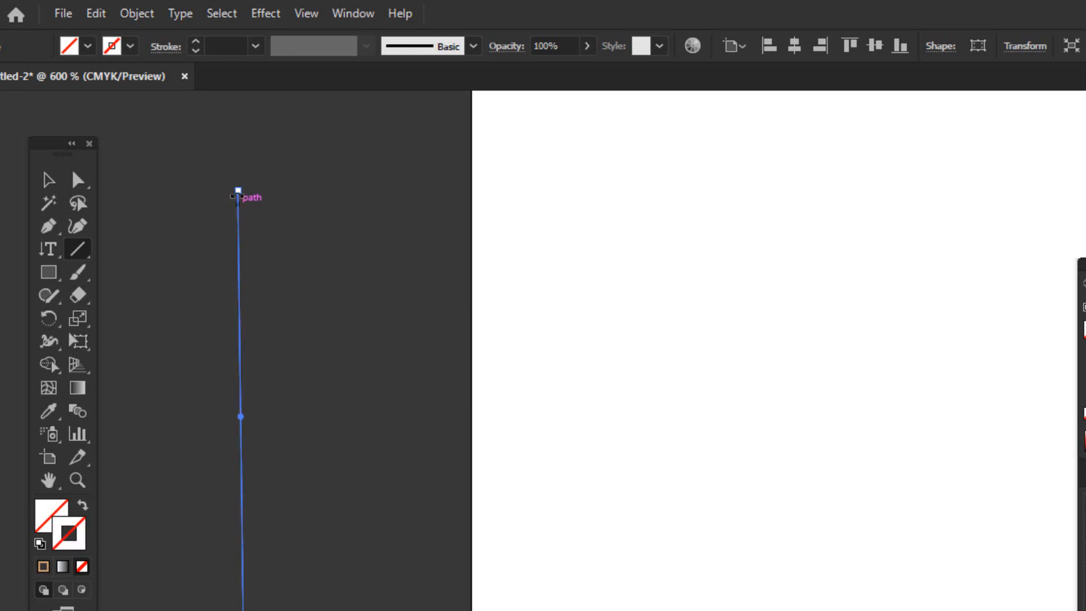
# Give the vertical line a magenta stroke and raise its weight to 4 pt
pyautogui.click(126, 46)
pyautogui.click(103, 78)
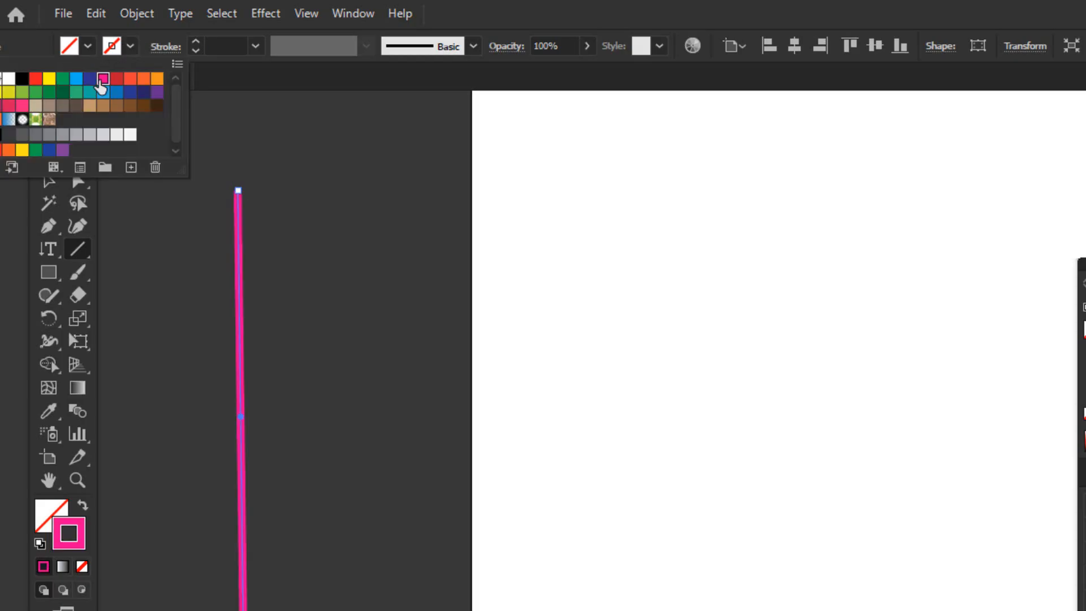
pyautogui.click(196, 42)
pyautogui.click(196, 42)
# Reduce the vertical line's stroke weight to 1 pt and delete the line
pyautogui.click(196, 42)
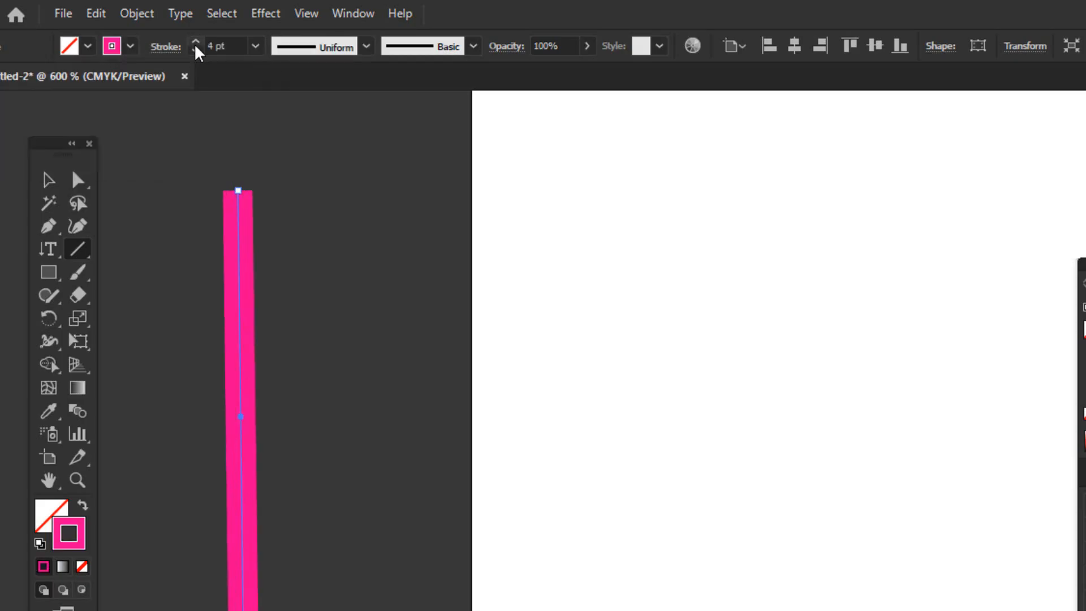
pyautogui.click(196, 42)
pyautogui.click(195, 49)
pyautogui.click(196, 49)
pyautogui.click(195, 50)
pyautogui.click(195, 50)
pyautogui.click(48, 180)
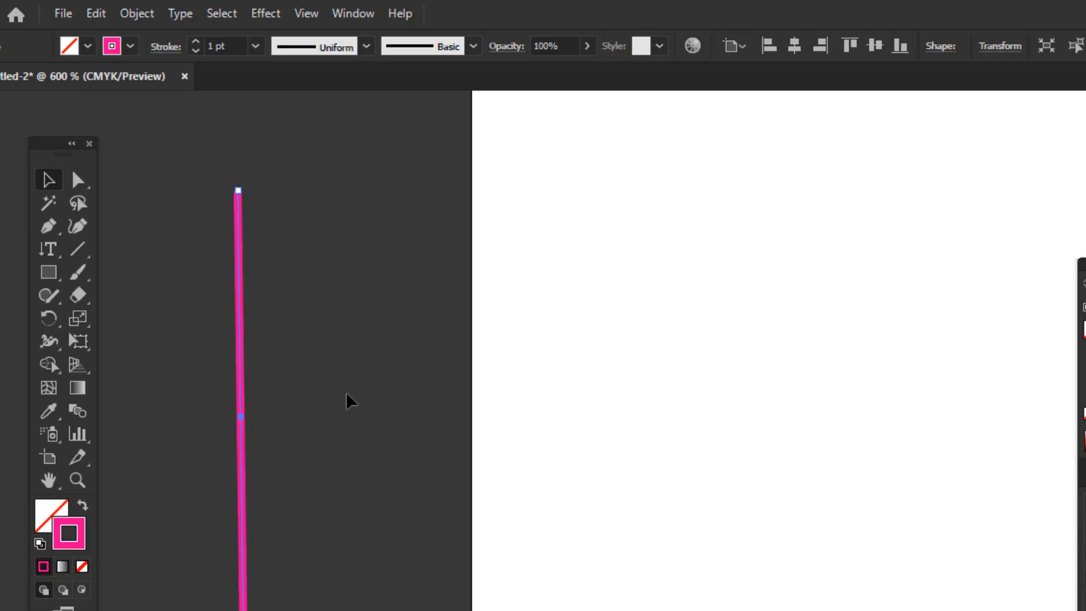
pyautogui.press('Delete')
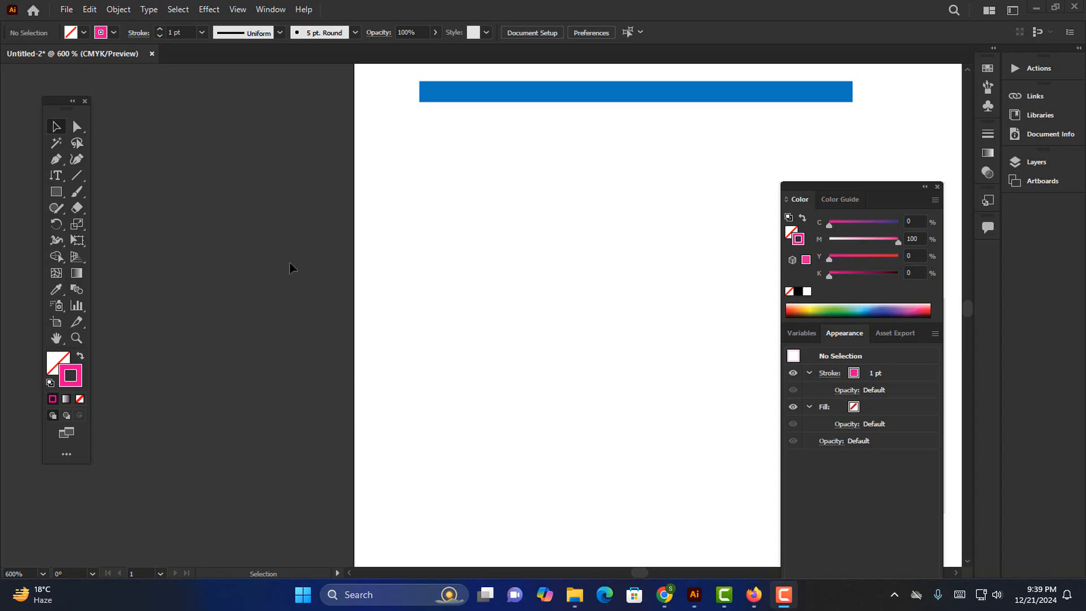
# Draw a rectangle about 24 by 21 pt on the canvas left of the artboard and set its stroke to None
pyautogui.click(57, 192)
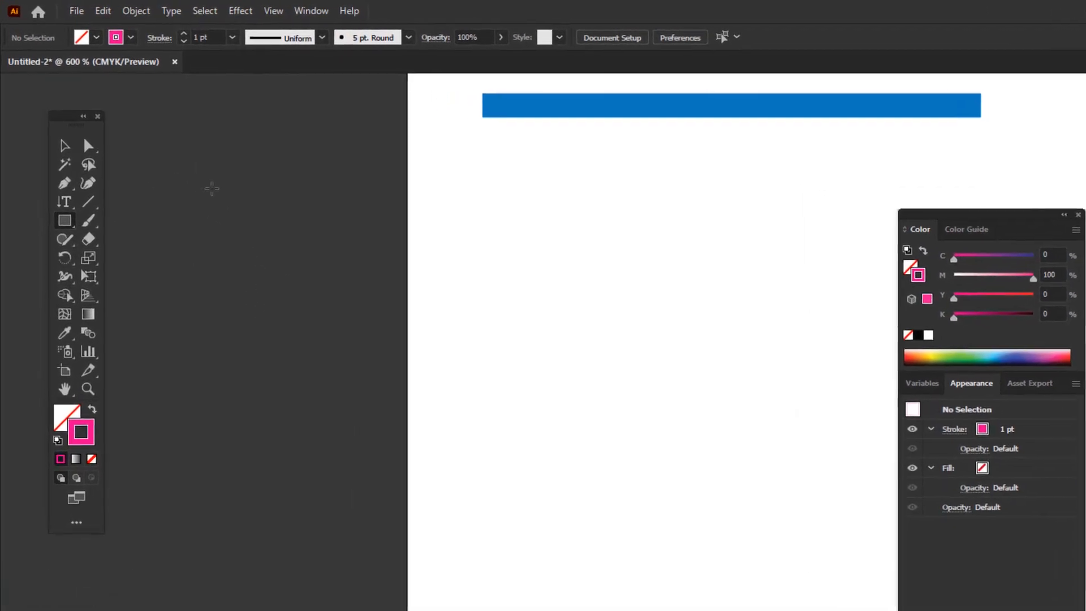
pyautogui.moveTo(187, 166); pyautogui.dragTo(315, 275)
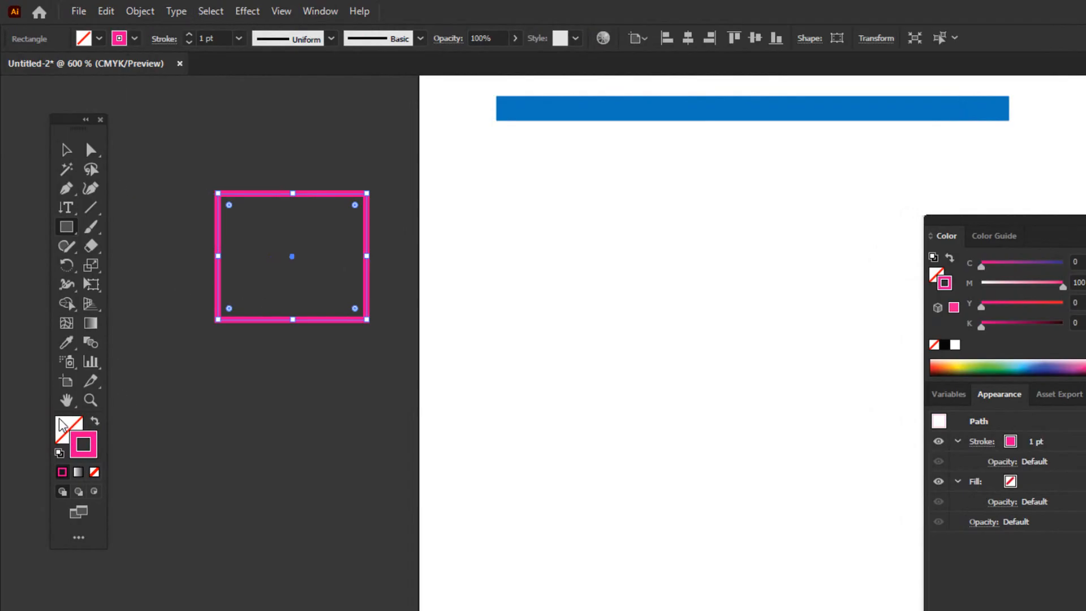
pyautogui.click(65, 436)
pyautogui.click(94, 449)
pyautogui.click(99, 38)
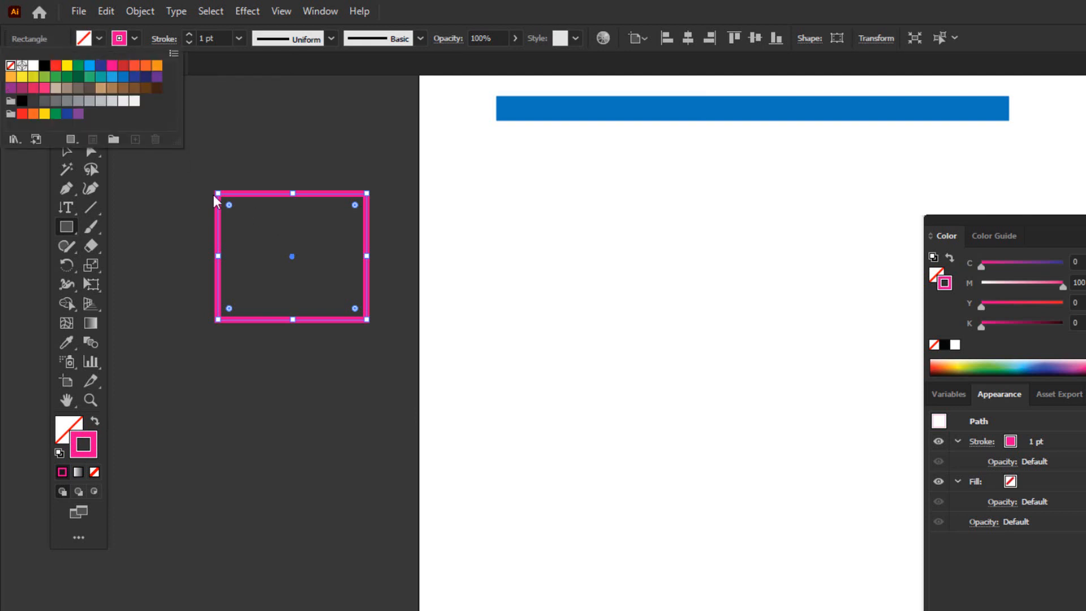
pyautogui.click(135, 39)
pyautogui.click(135, 39)
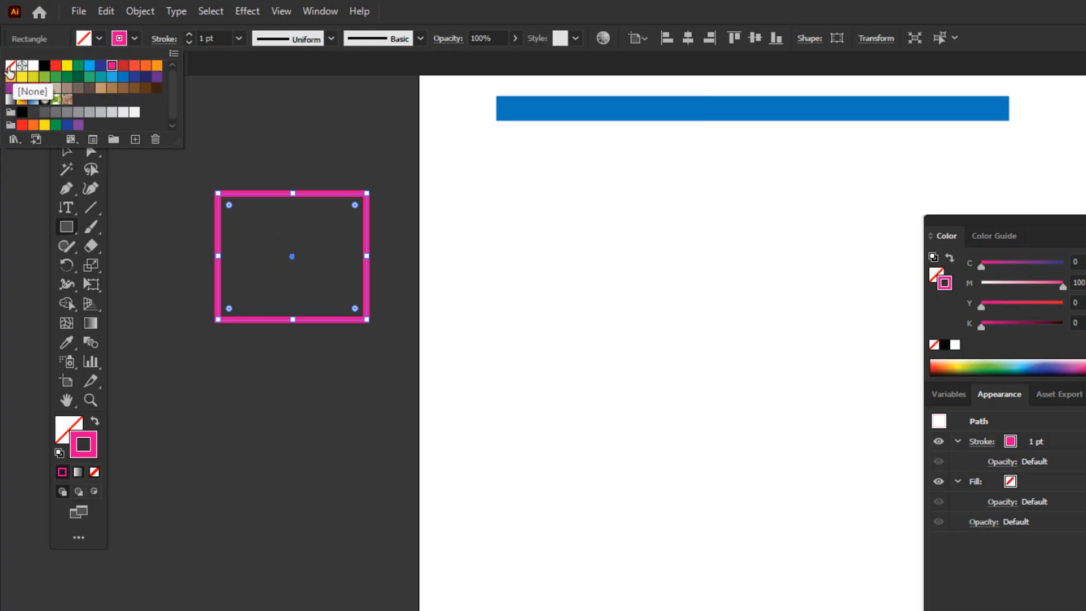
pyautogui.click(10, 67)
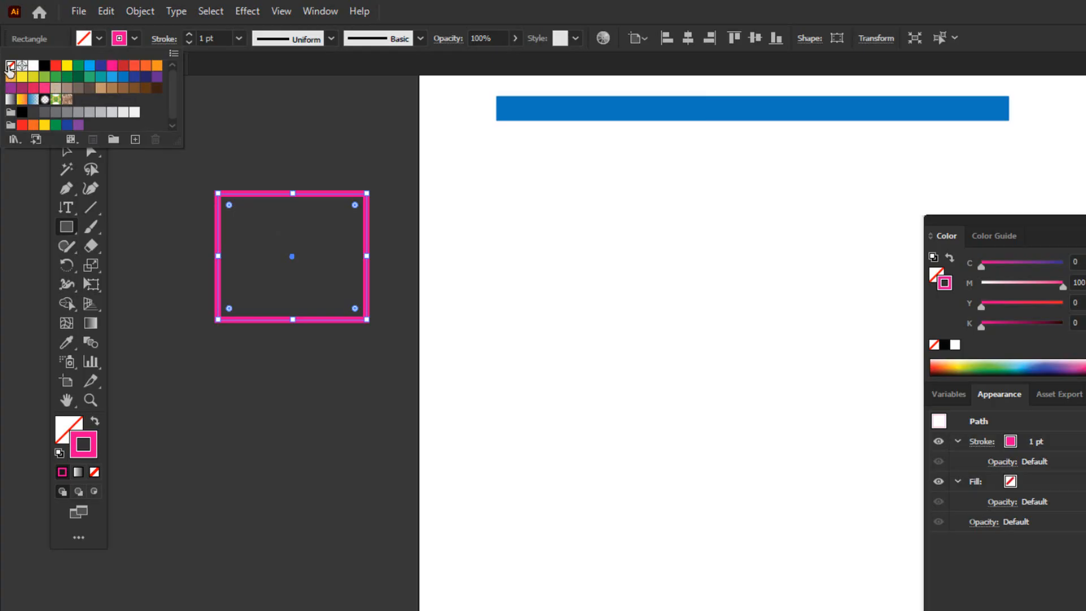
pyautogui.click(171, 193)
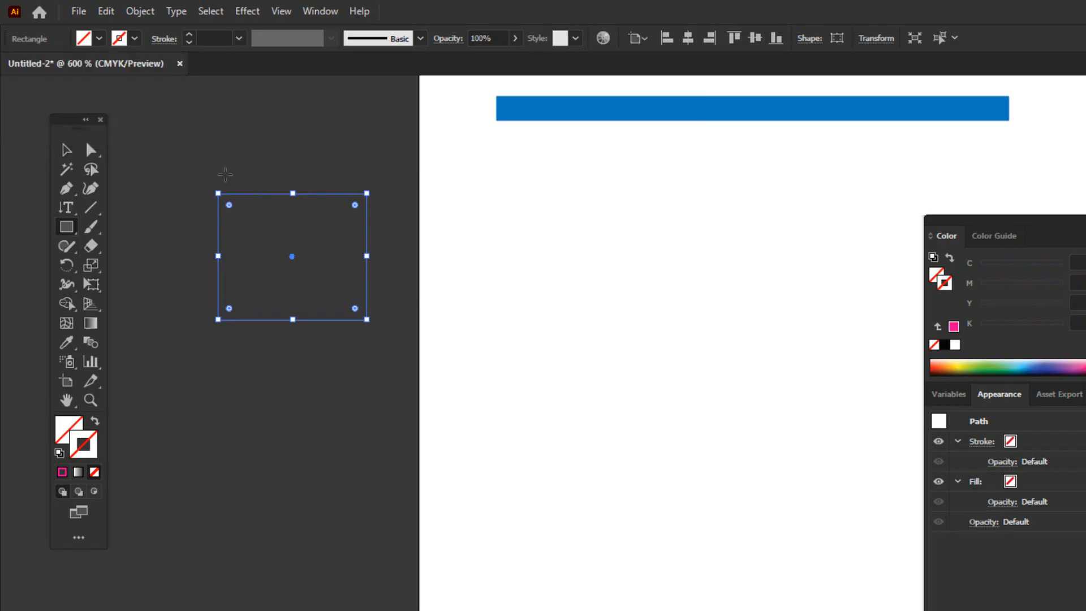
# Fill the unstroked rectangle with the dark blue swatch, trying CMYK Red first
pyautogui.click(99, 42)
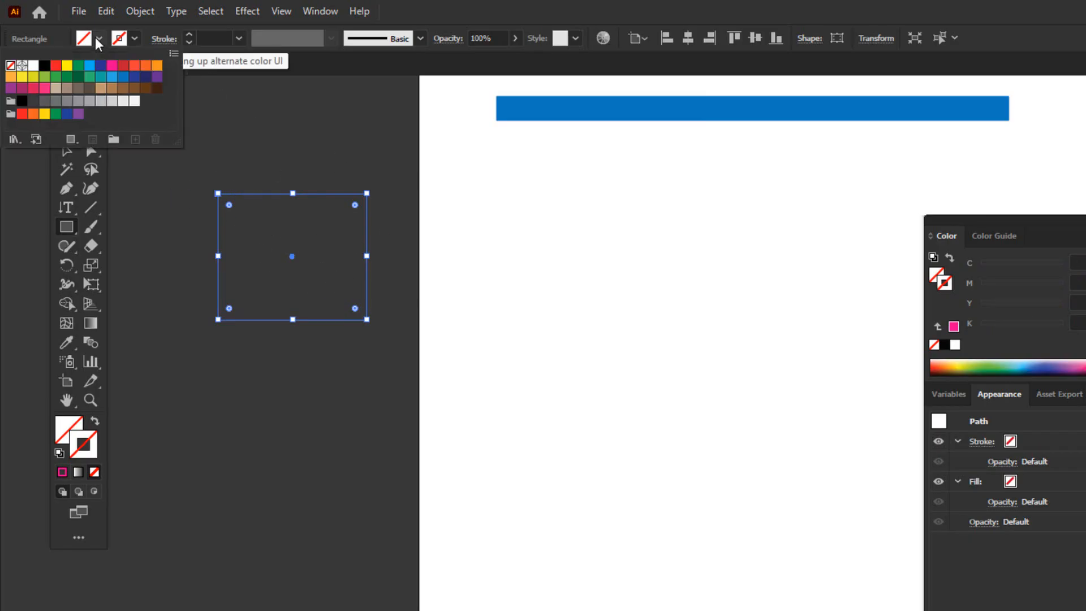
pyautogui.click(99, 39)
pyautogui.click(135, 39)
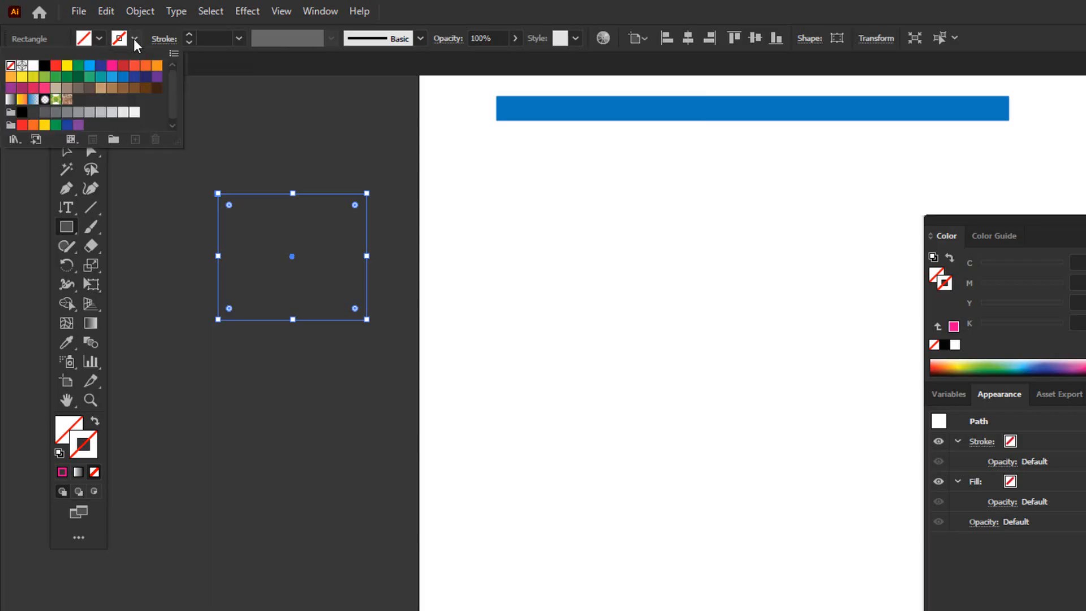
pyautogui.click(99, 39)
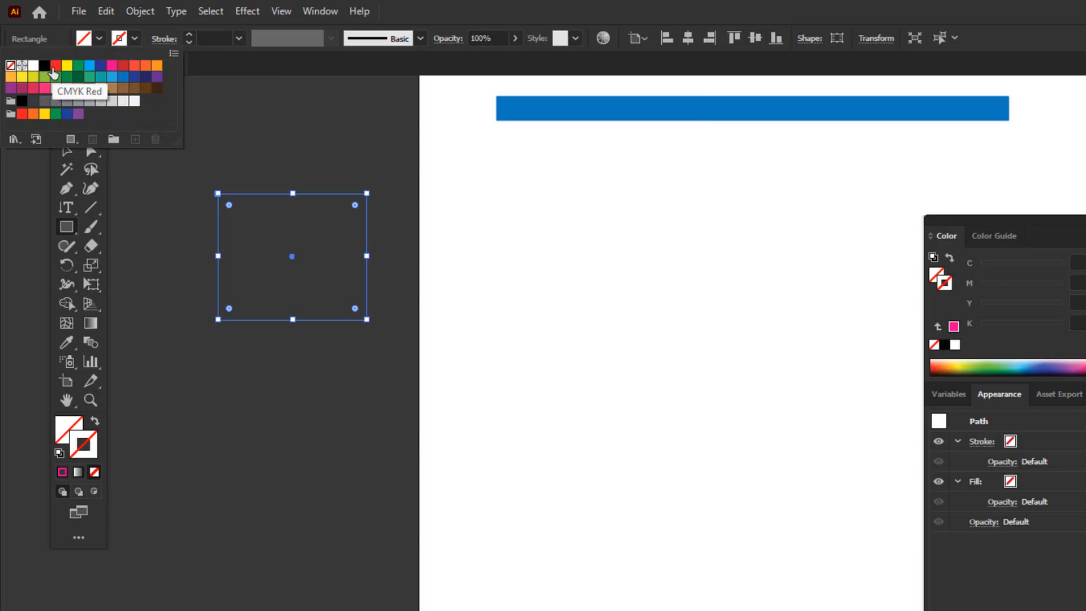
pyautogui.click(53, 66)
pyautogui.click(101, 66)
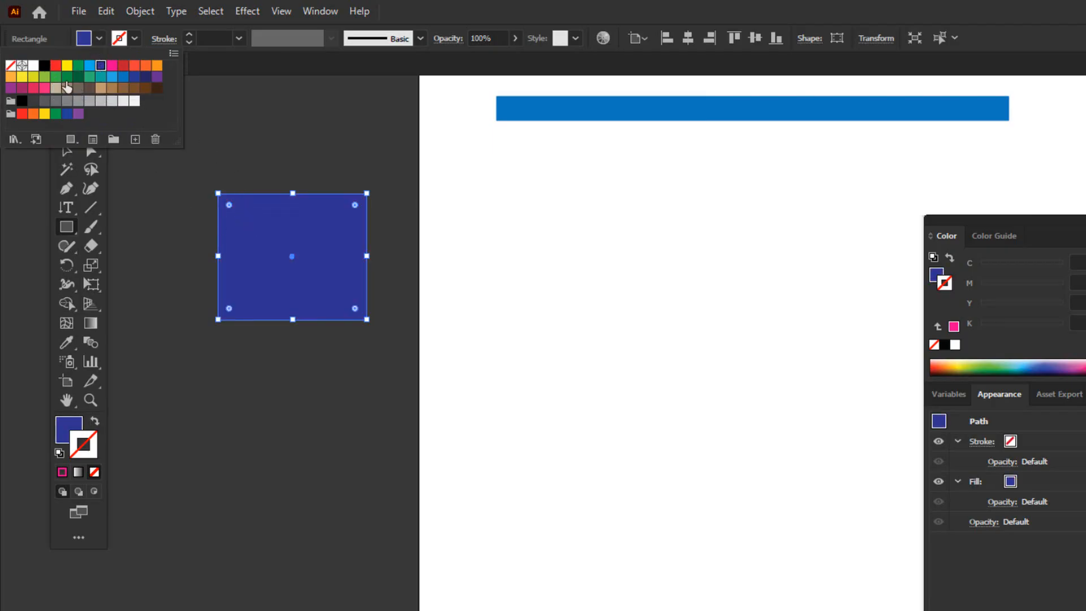
pyautogui.click(173, 239)
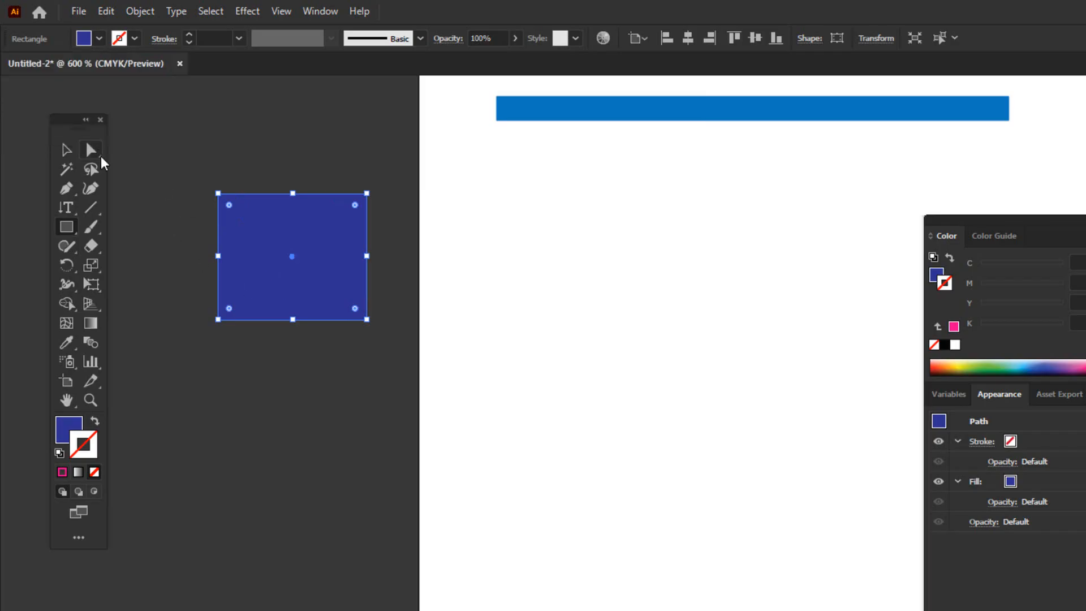
# Try a purple stroke (C=75 M=100 Y=0 K=0) on the blue rectangle, then set its stroke to orange
pyautogui.click(135, 38)
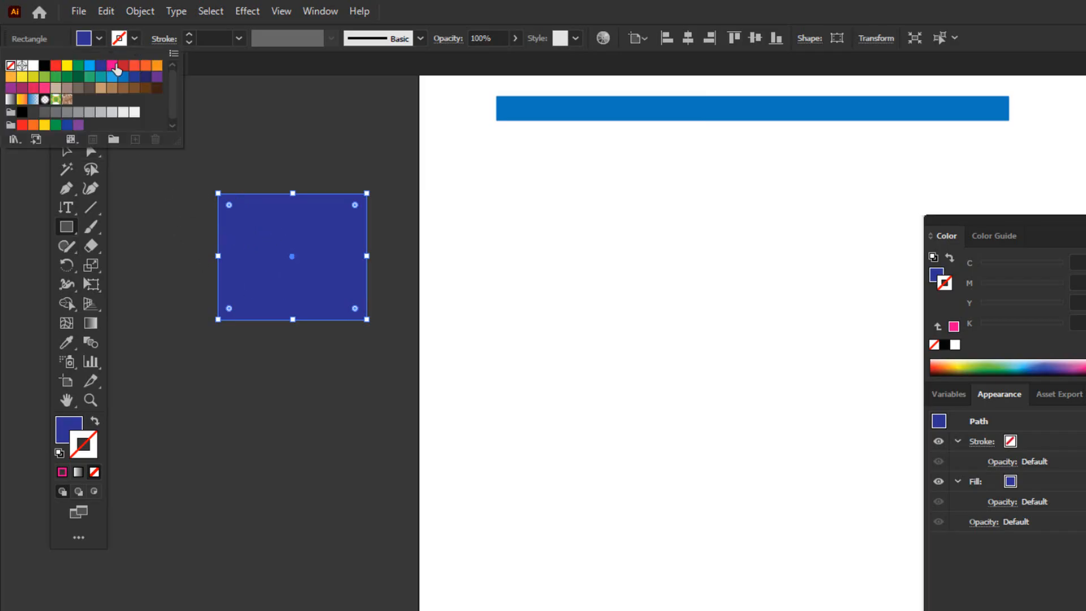
pyautogui.click(157, 77)
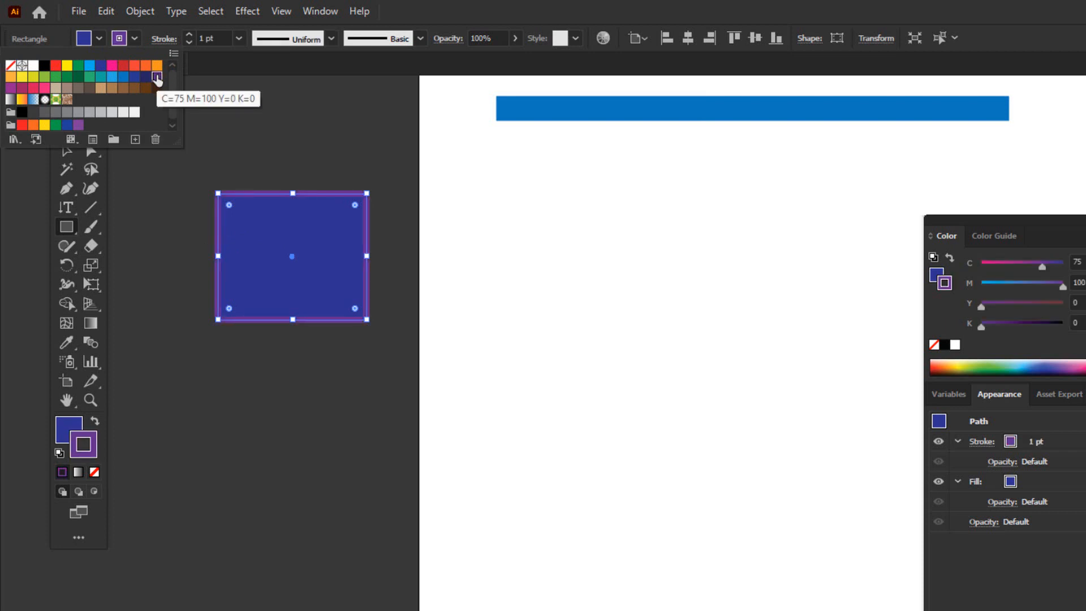
pyautogui.click(156, 66)
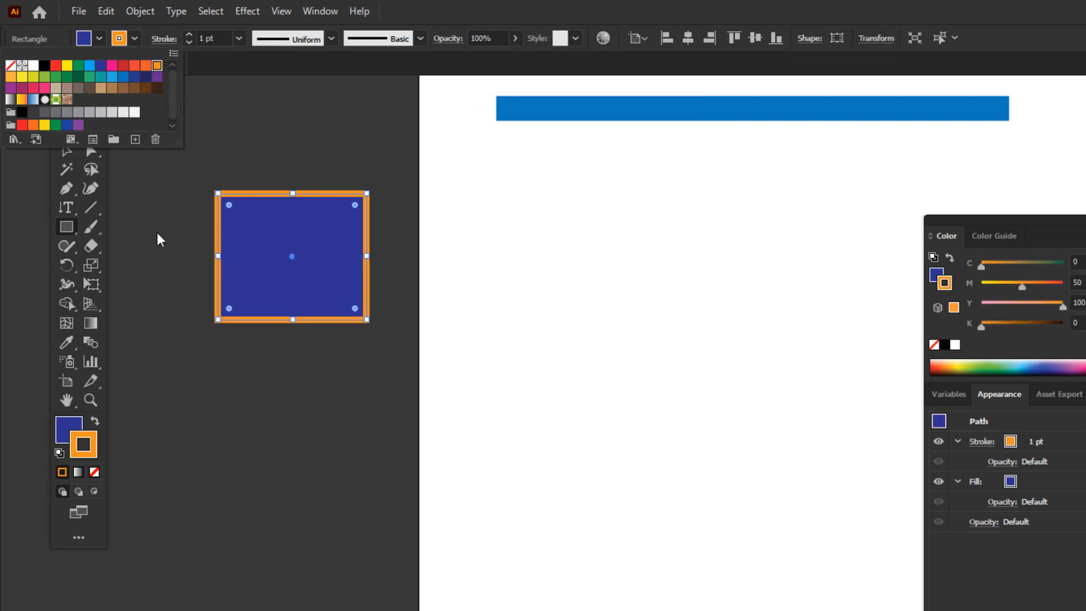
pyautogui.press('Escape')
pyautogui.press('v')
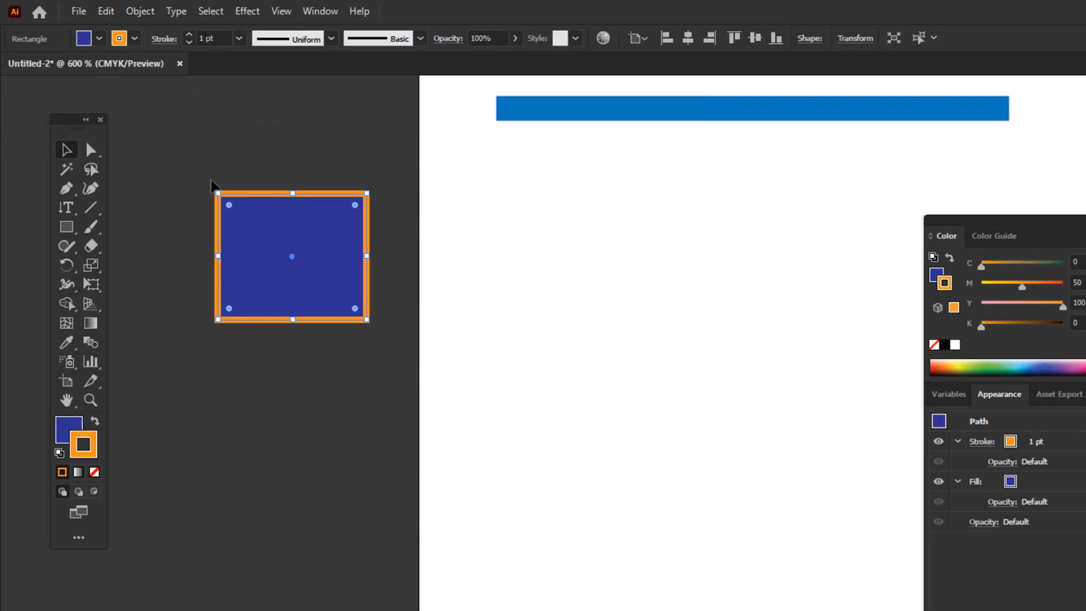
# Deselect the blue rectangle, reselect it and move it slightly down and to the right
pyautogui.moveTo(192, 165); pyautogui.dragTo(279, 262)
pyautogui.scroll(-2, 480, 381)
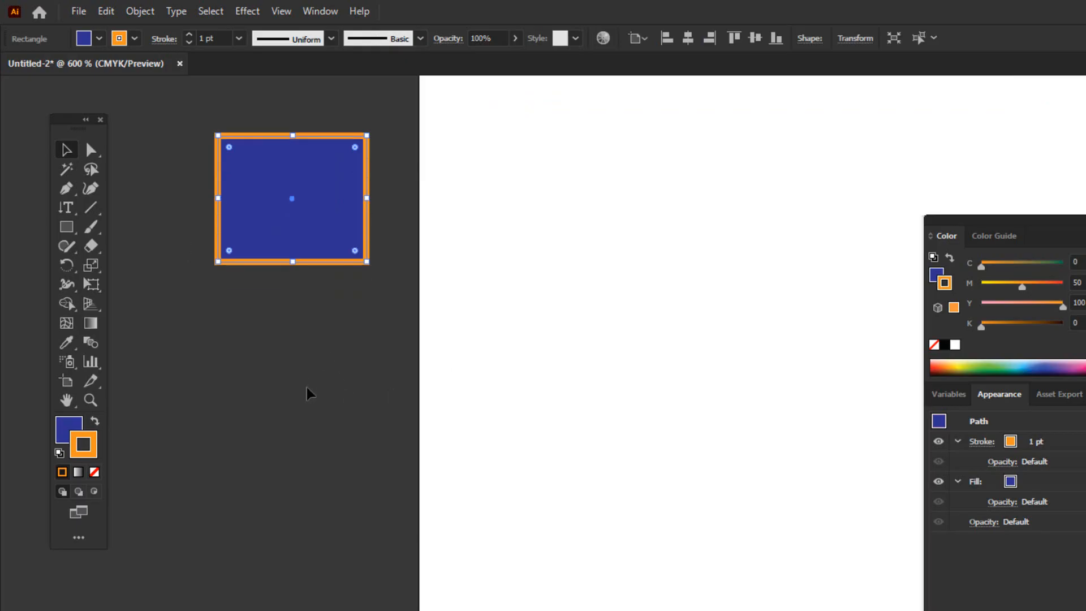
pyautogui.click(311, 368)
pyautogui.scroll(2, 362, 358)
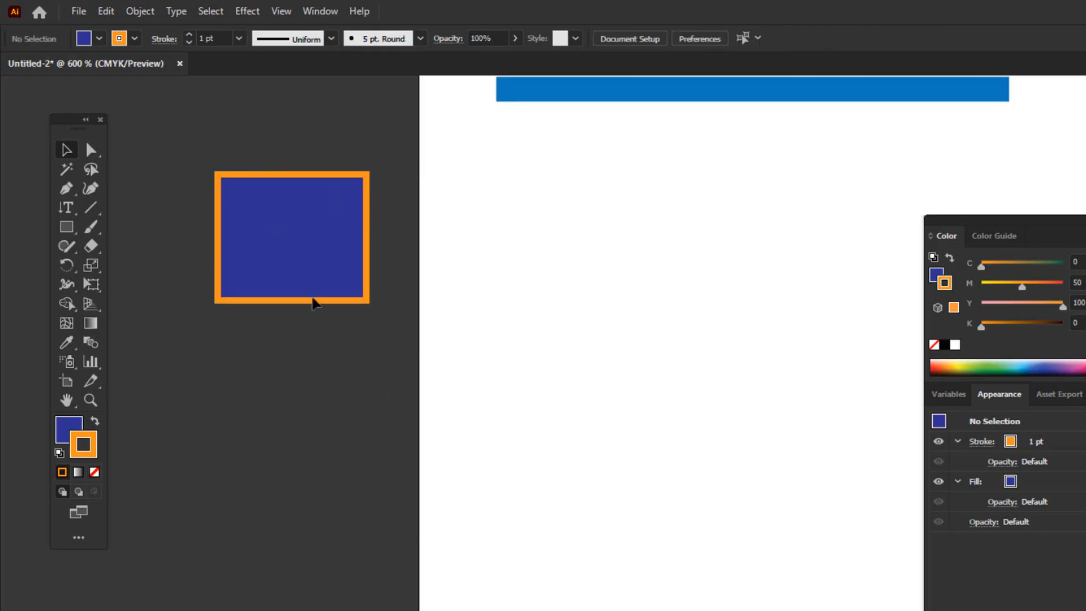
pyautogui.click(260, 237)
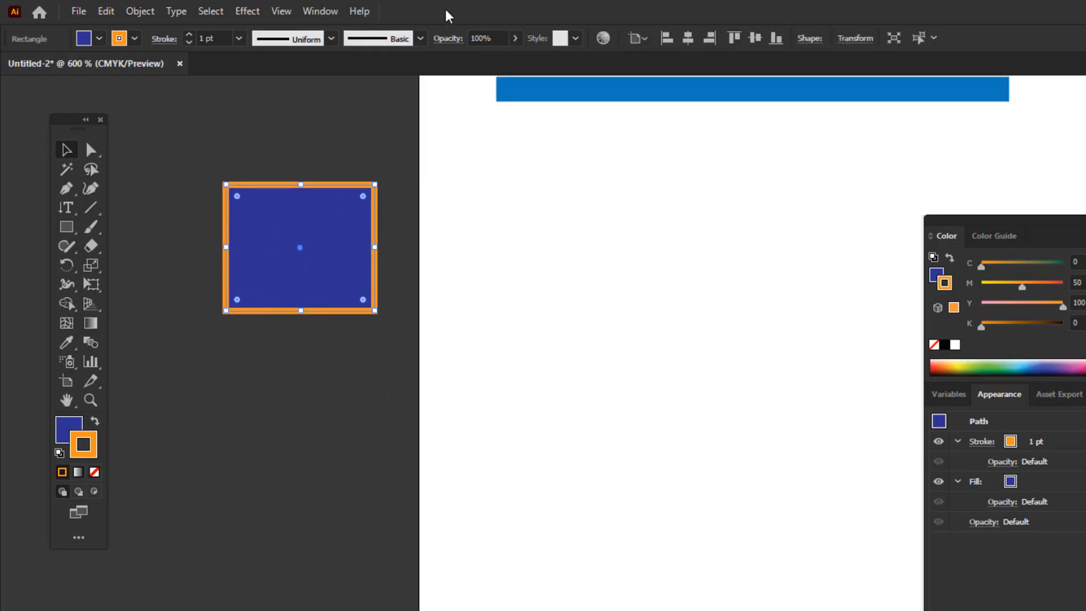
# Detach the Appearance panel from the Color panel and float it over the artboard
pyautogui.click(308, 12)
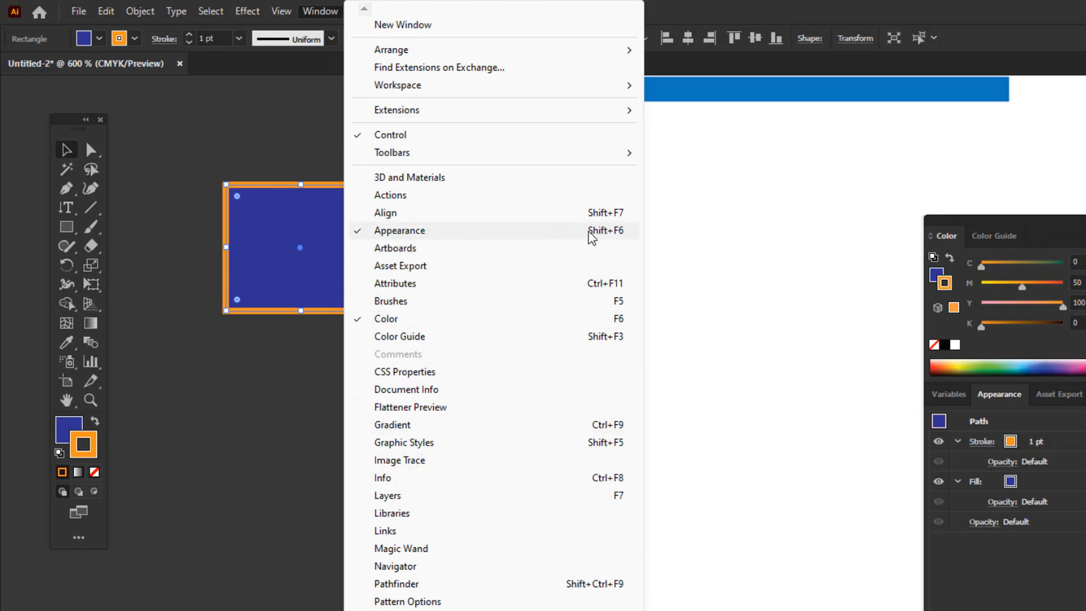
pyautogui.moveTo(1084, 390); pyautogui.dragTo(817, 228)
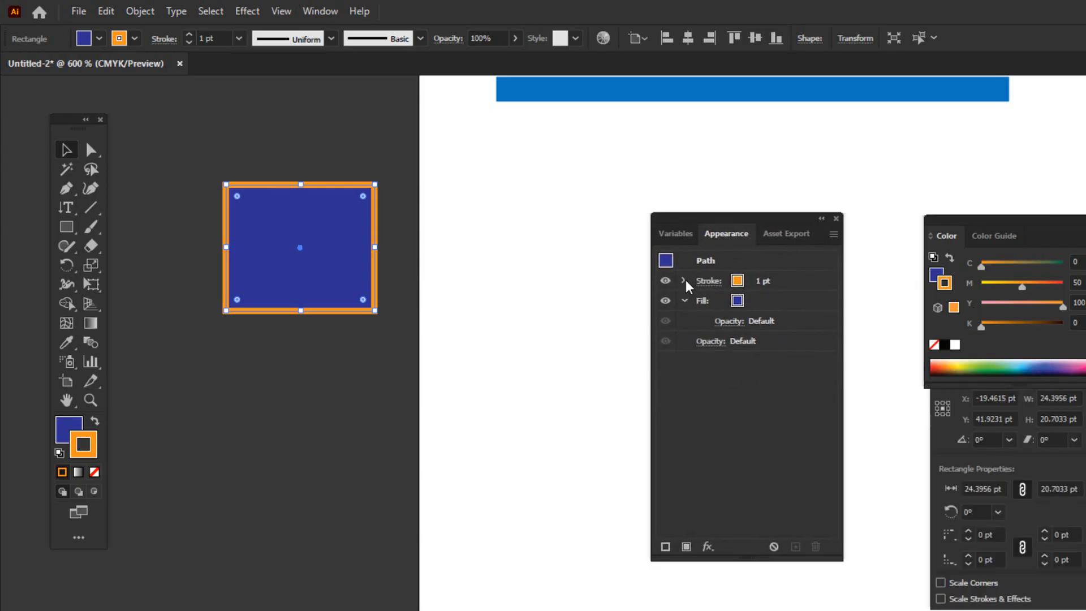
# Set the orange-stroked rectangle's stroke to light blue (C=70 M=15 Y=0 K=0), trying green swatches such as C=50 M=0 Y=100 K=0 first
pyautogui.click(742, 284)
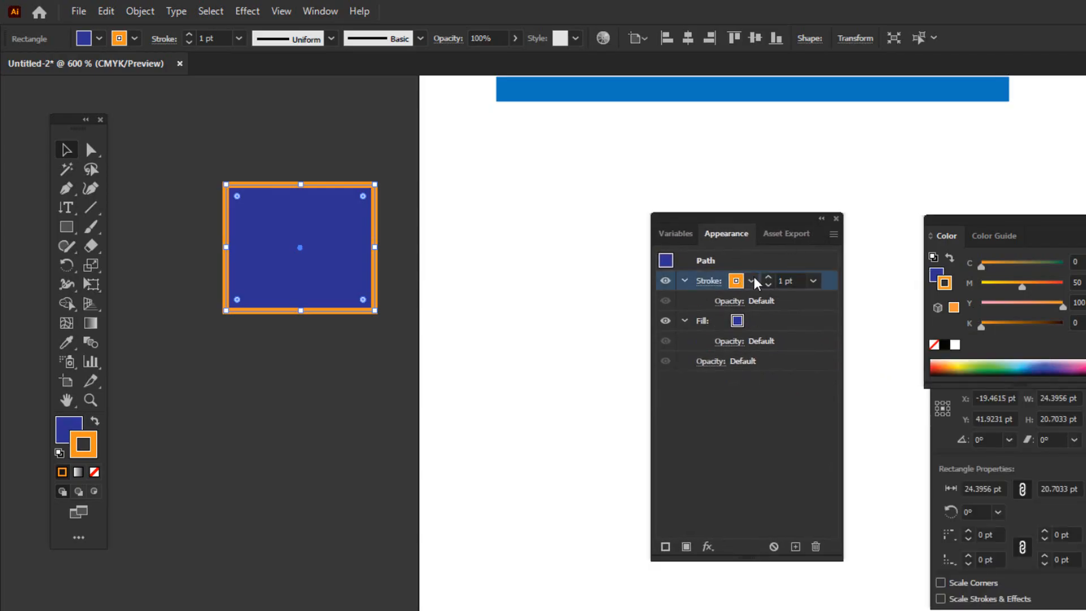
pyautogui.click(751, 281)
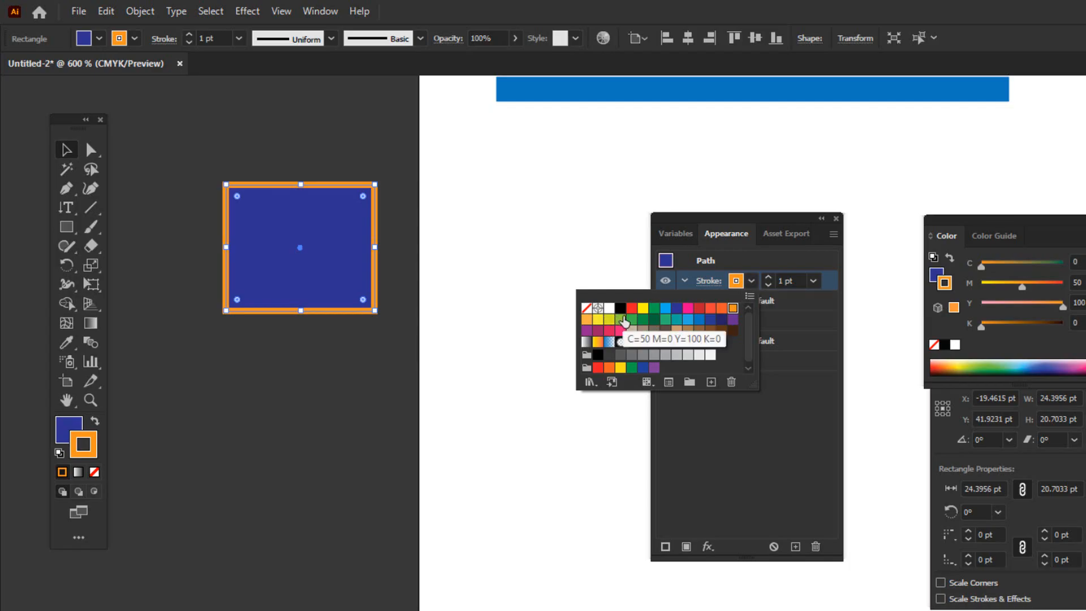
pyautogui.click(621, 320)
pyautogui.click(643, 320)
pyautogui.click(687, 319)
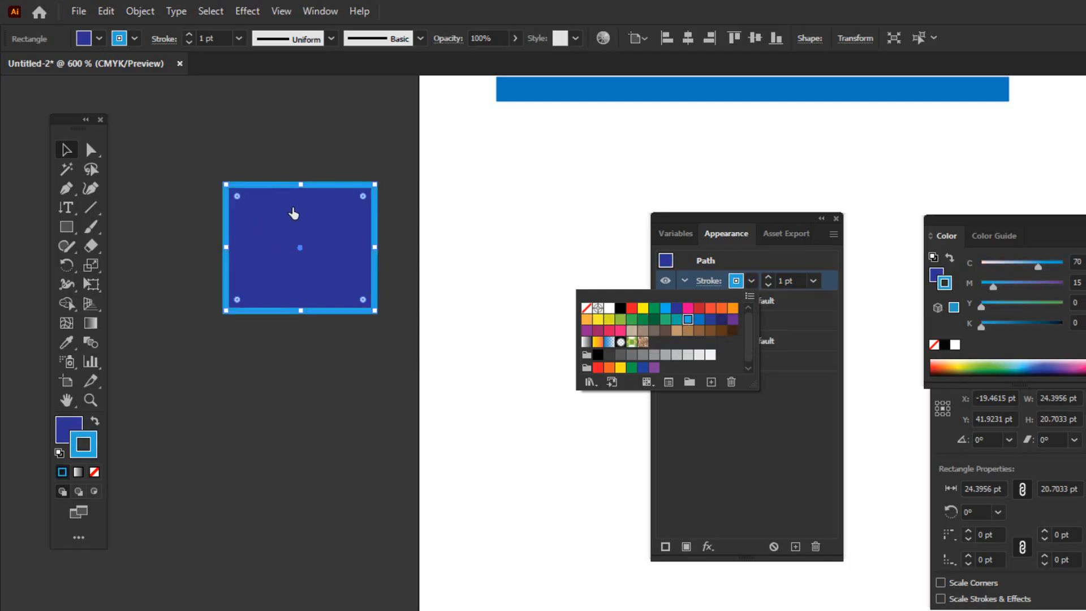
pyautogui.click(752, 283)
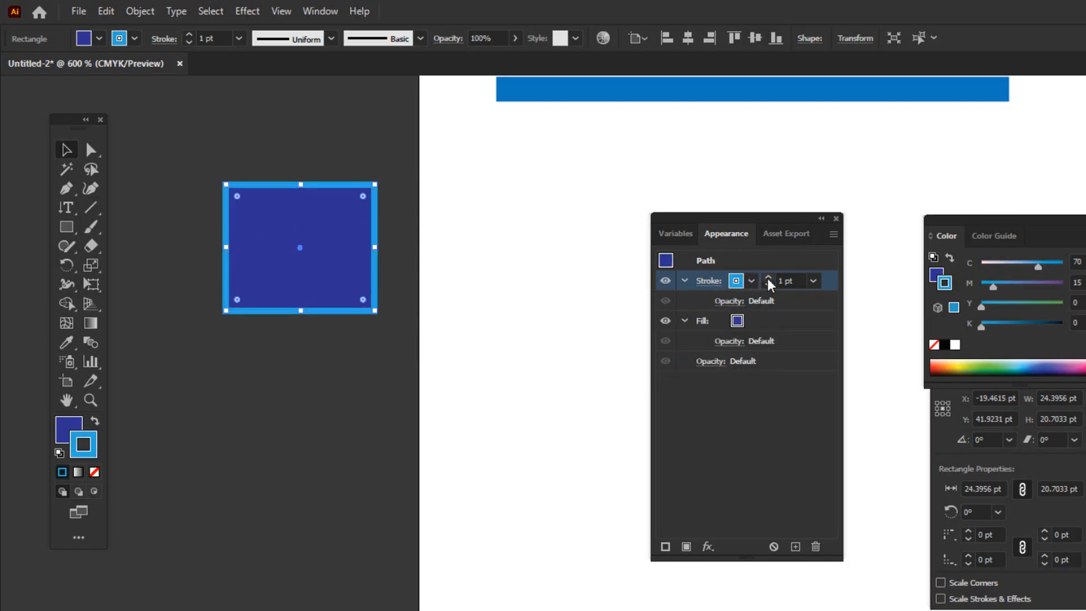
# Fill the rectangle with green (C=100 M=0 Y=100 K=0) after trying blue and cyan swatches, and deselect it
pyautogui.click(683, 321)
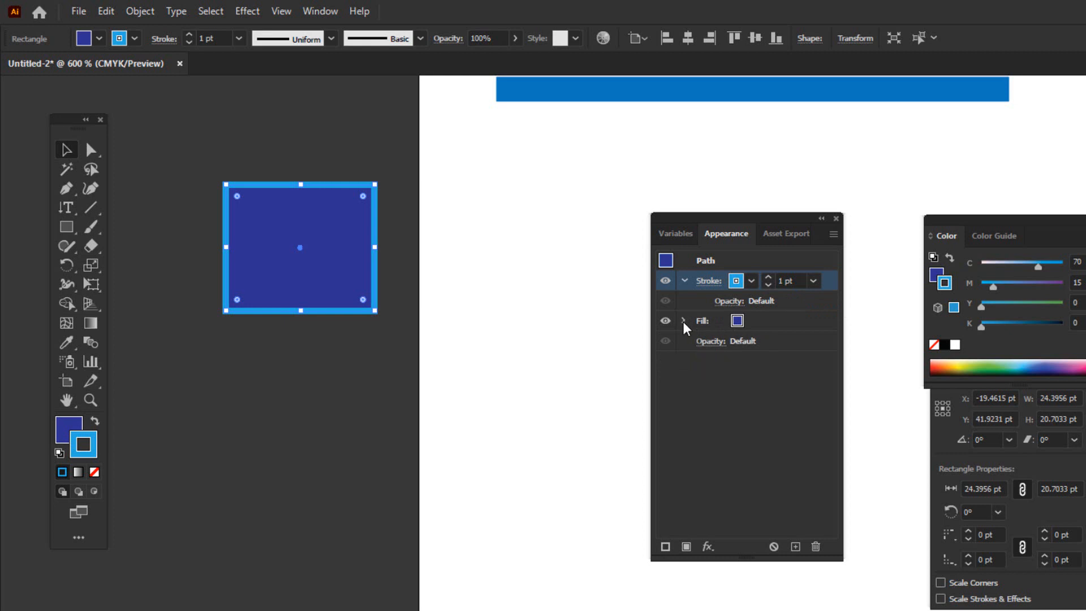
pyautogui.click(737, 321)
pyautogui.click(749, 322)
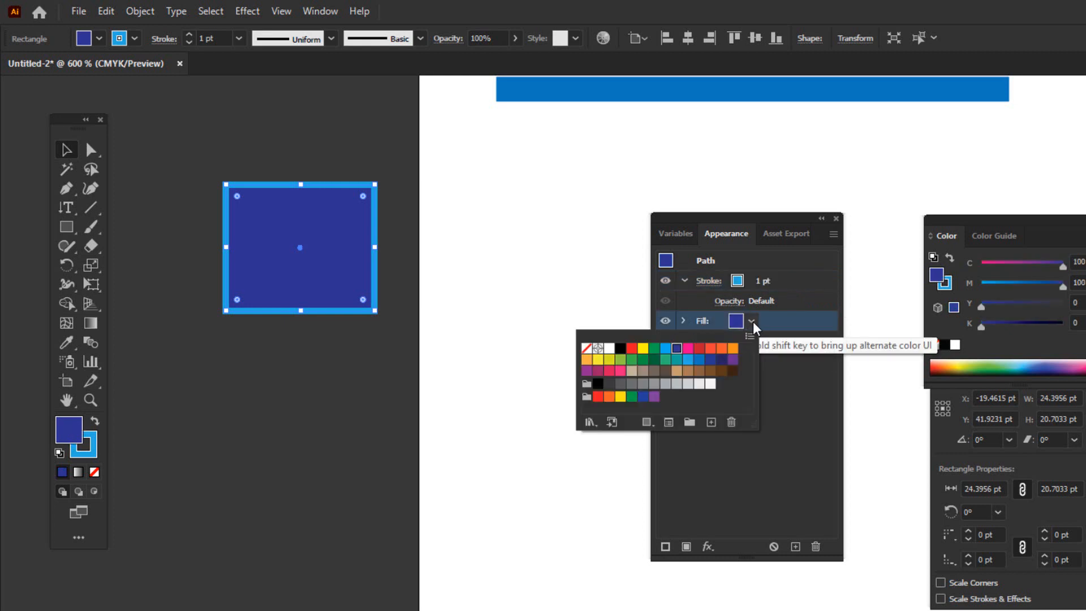
pyautogui.click(654, 359)
pyautogui.click(666, 359)
pyautogui.click(666, 348)
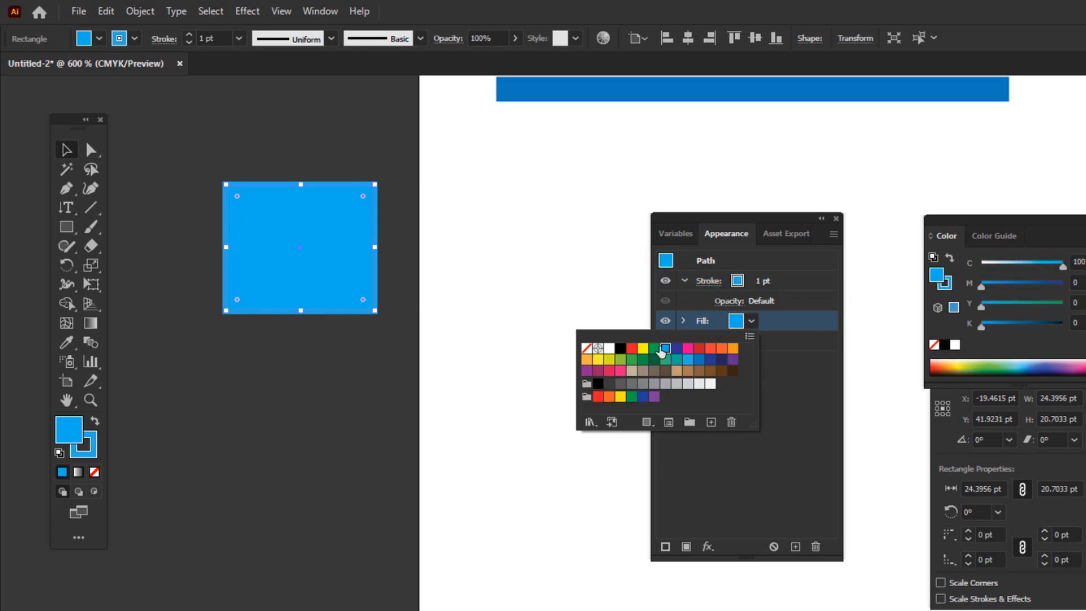
pyautogui.click(654, 348)
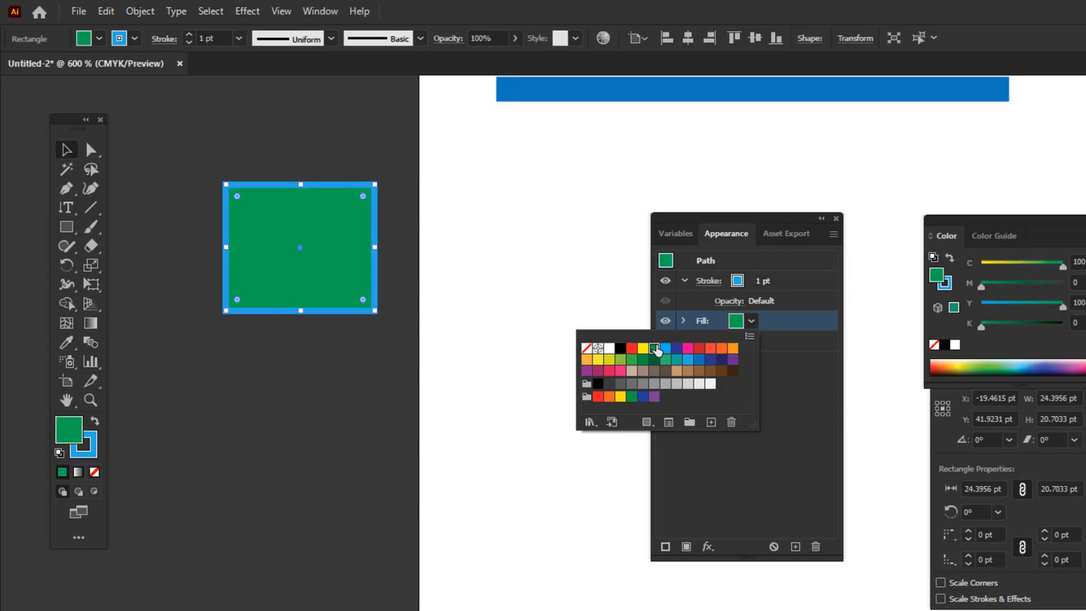
pyautogui.click(352, 422)
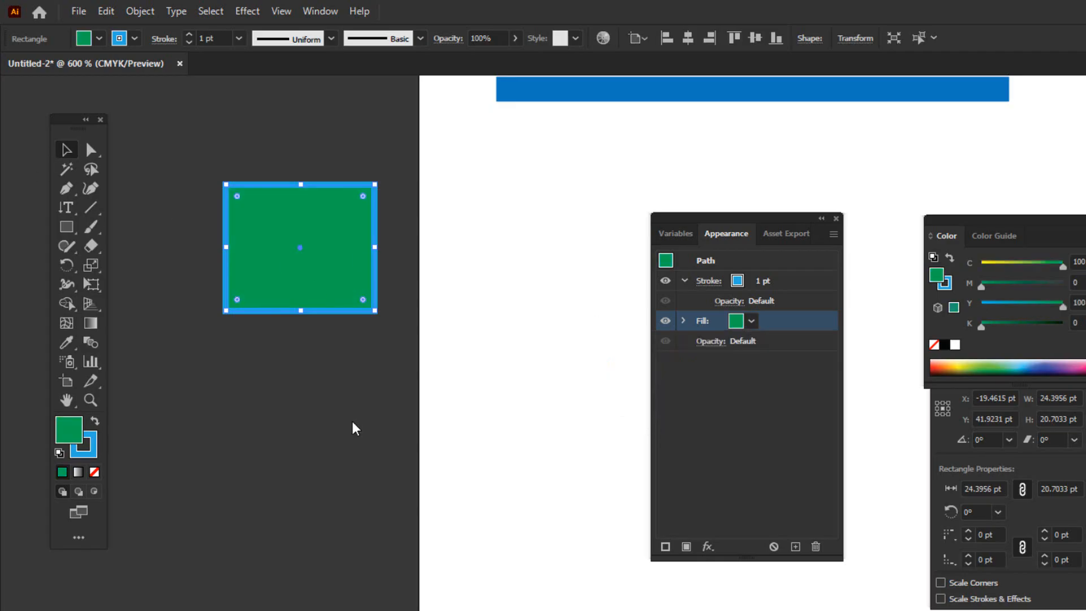
pyautogui.click(298, 375)
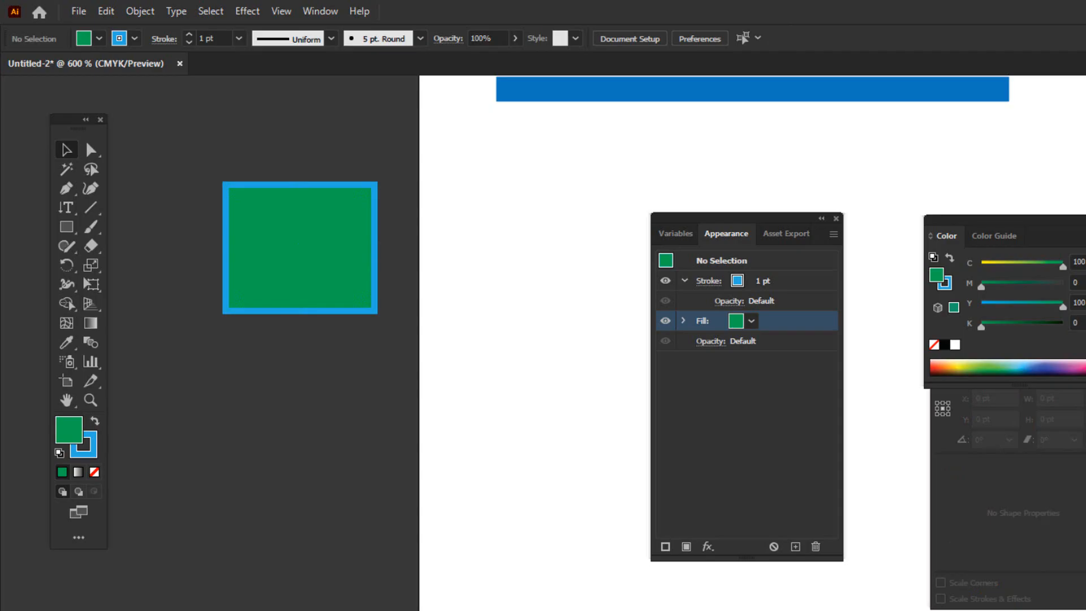
pyautogui.click(922, 610)
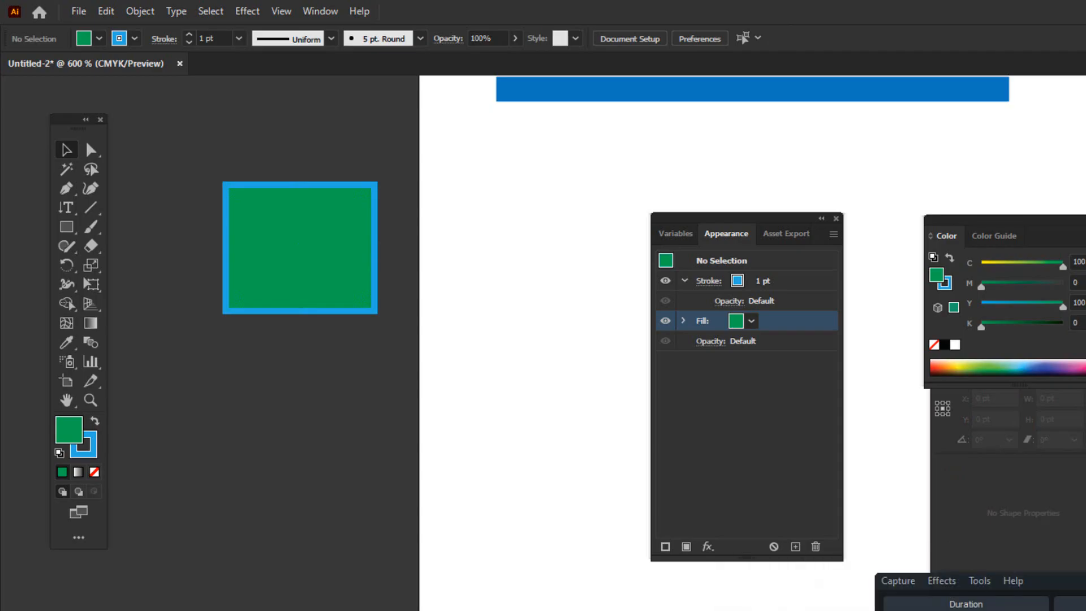